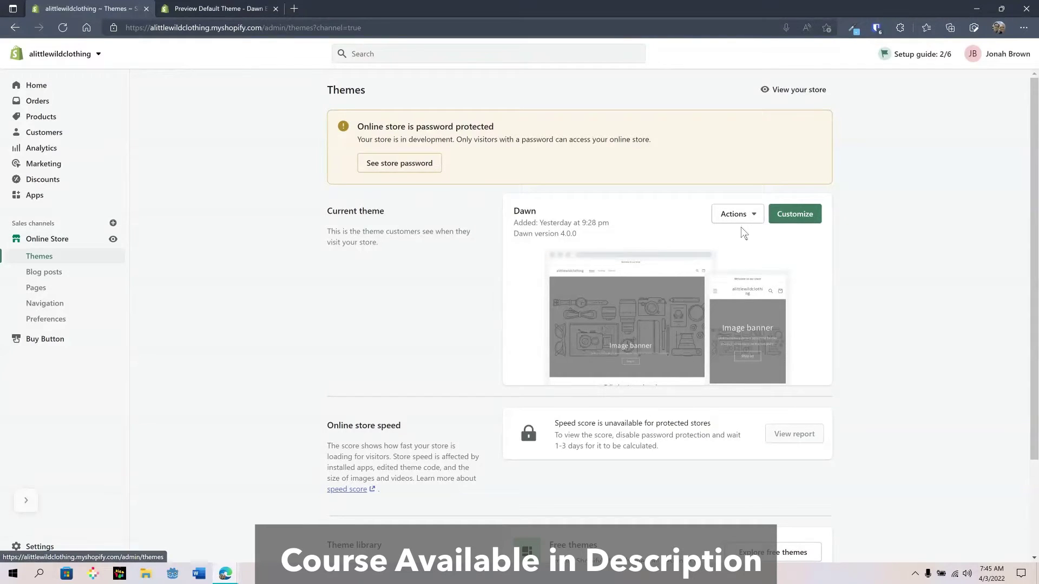
# Open the Dawn theme in the editor and review its Theme settings and App embeds.
pyautogui.click(805, 219)
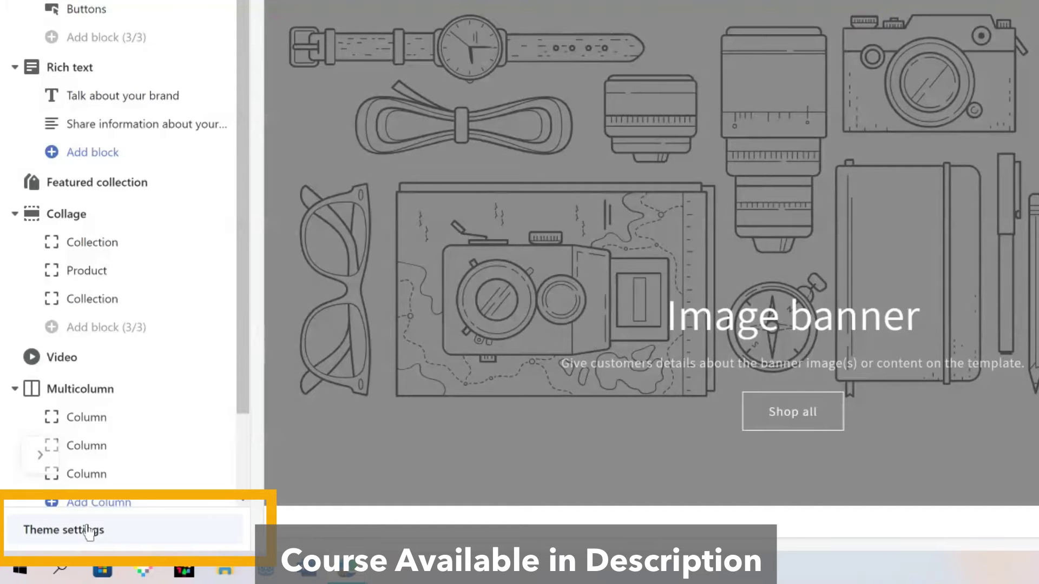
pyautogui.click(88, 531)
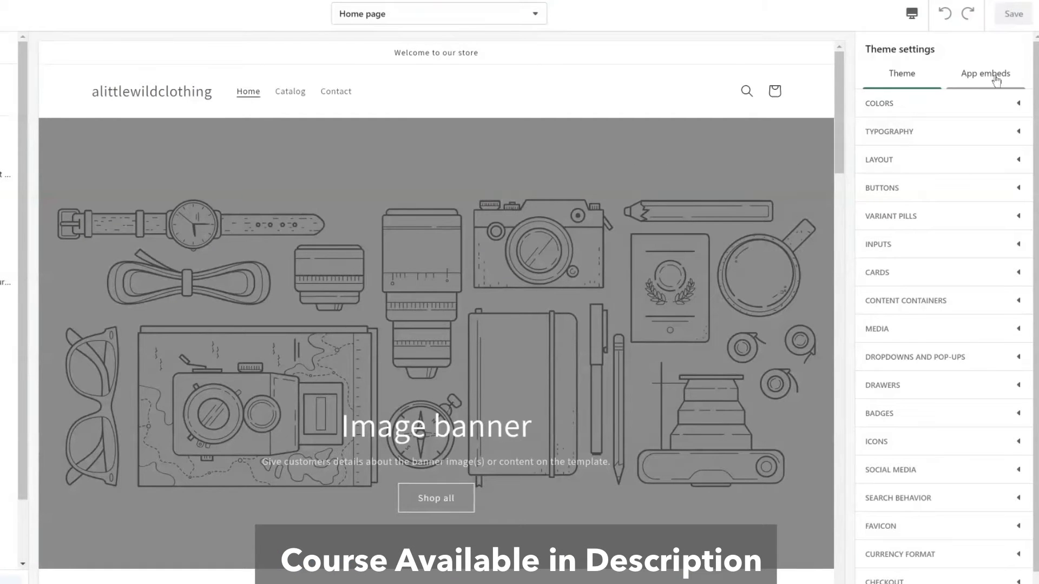
pyautogui.click(965, 84)
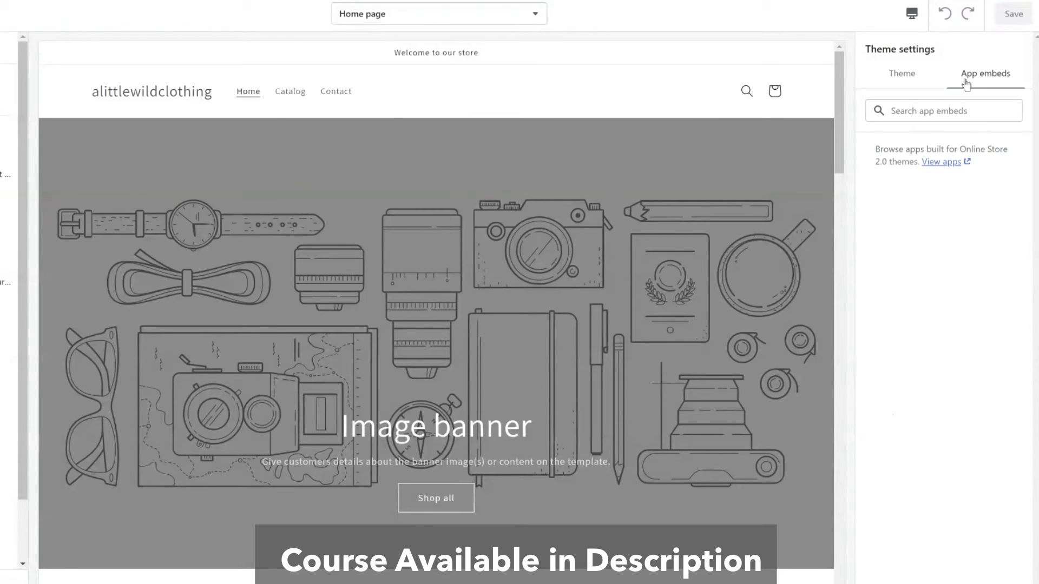
pyautogui.click(921, 87)
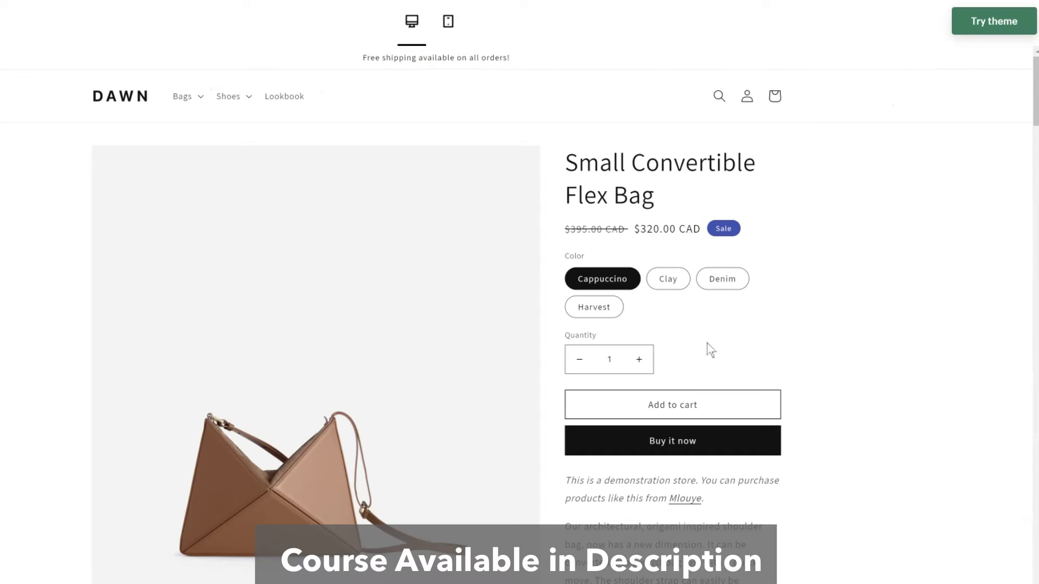
# Clear the stray text selection on the Small Convertible Flex Bag product preview.
pyautogui.click(723, 231)
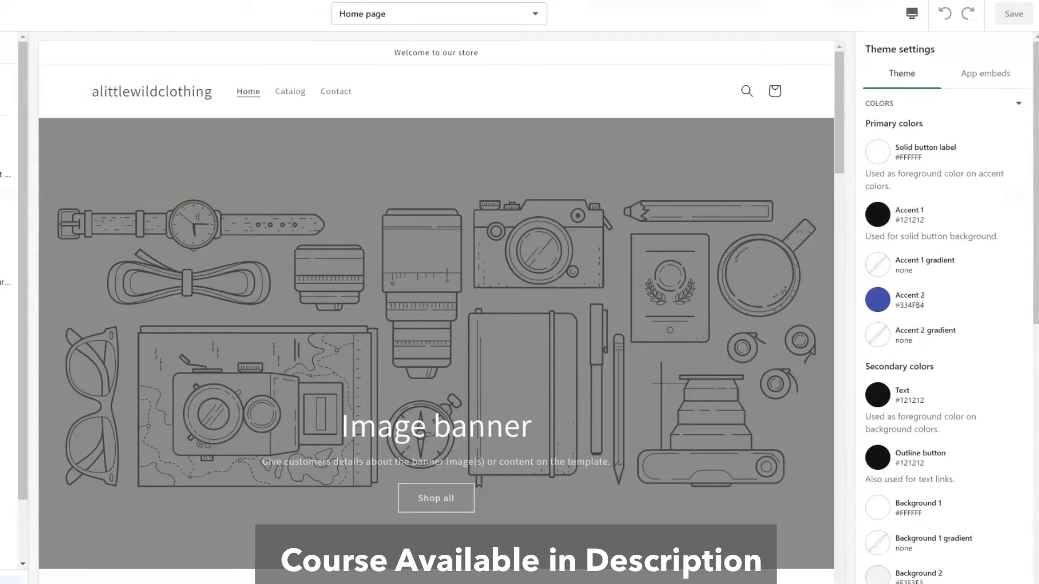
# Read the Colors descriptions and open the Accent 1 colour picker at #121212.
pyautogui.moveTo(880, 186); pyautogui.dragTo(864, 180)
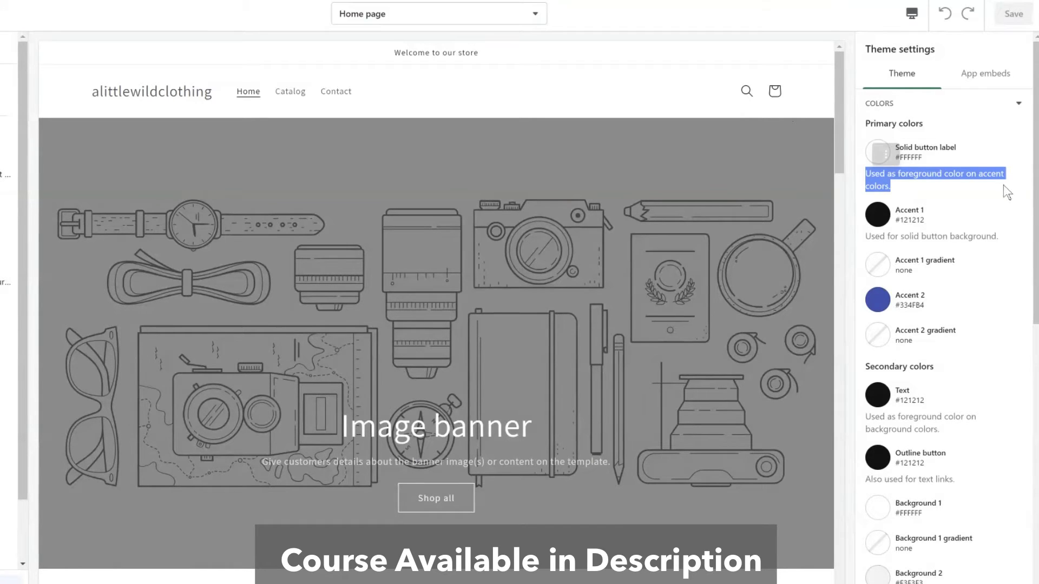
pyautogui.click(1027, 161)
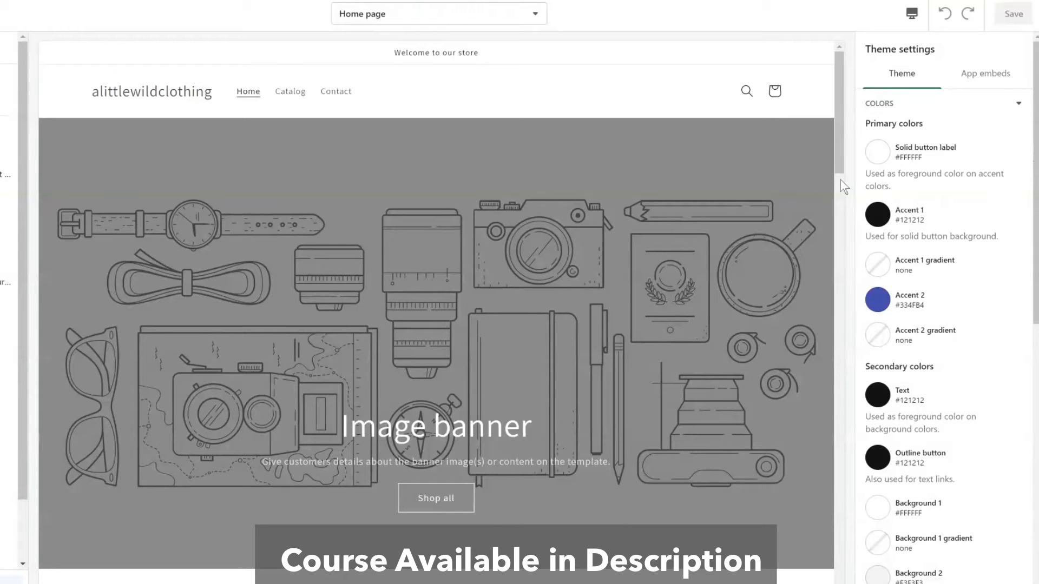
pyautogui.doubleClick(923, 219)
pyautogui.click(989, 193)
pyautogui.click(885, 217)
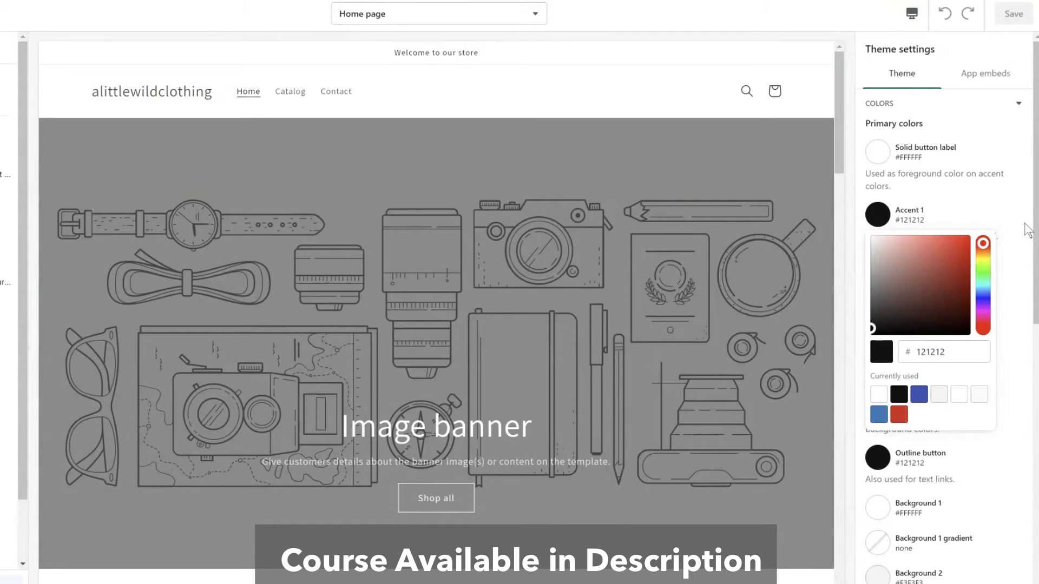
# Close the Accent 1 picker with #121212 unchanged and scroll through the colour list.
pyautogui.click(1013, 214)
pyautogui.scroll(-3, 1001, 210)
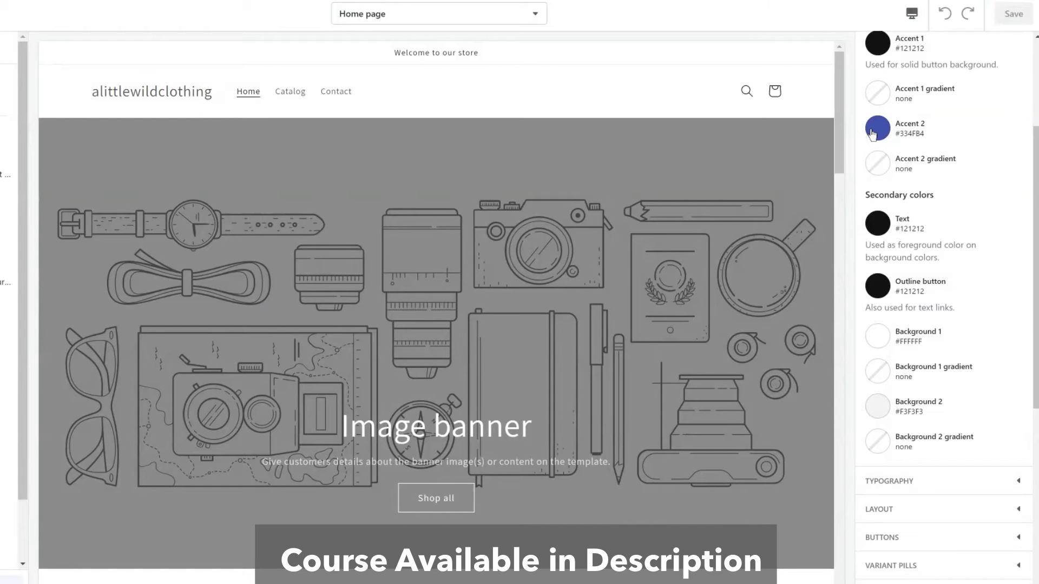
pyautogui.scroll(-2, 997, 157)
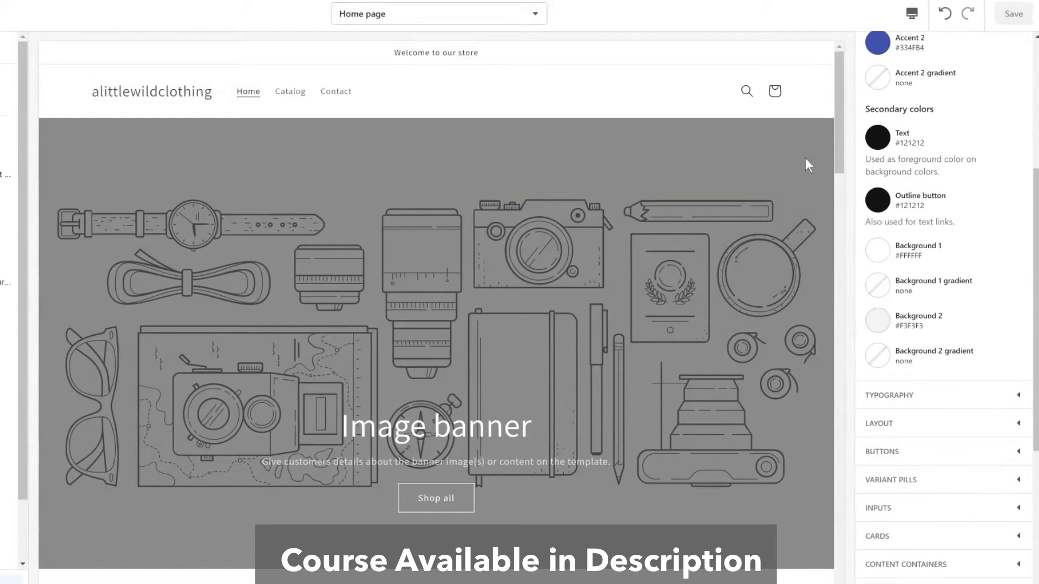
pyautogui.scroll(-8, 752, 146)
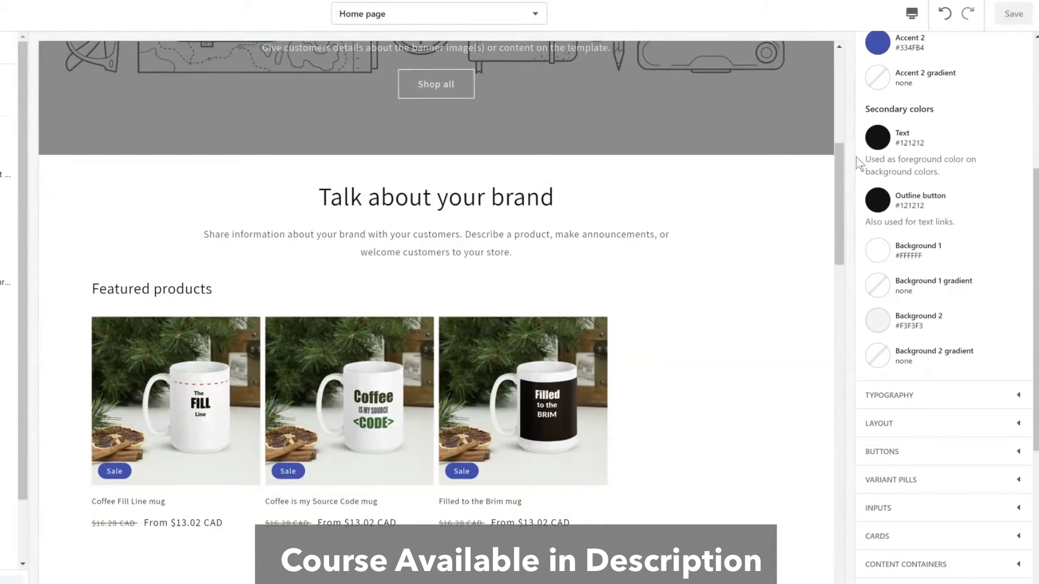
pyautogui.scroll(5, 960, 178)
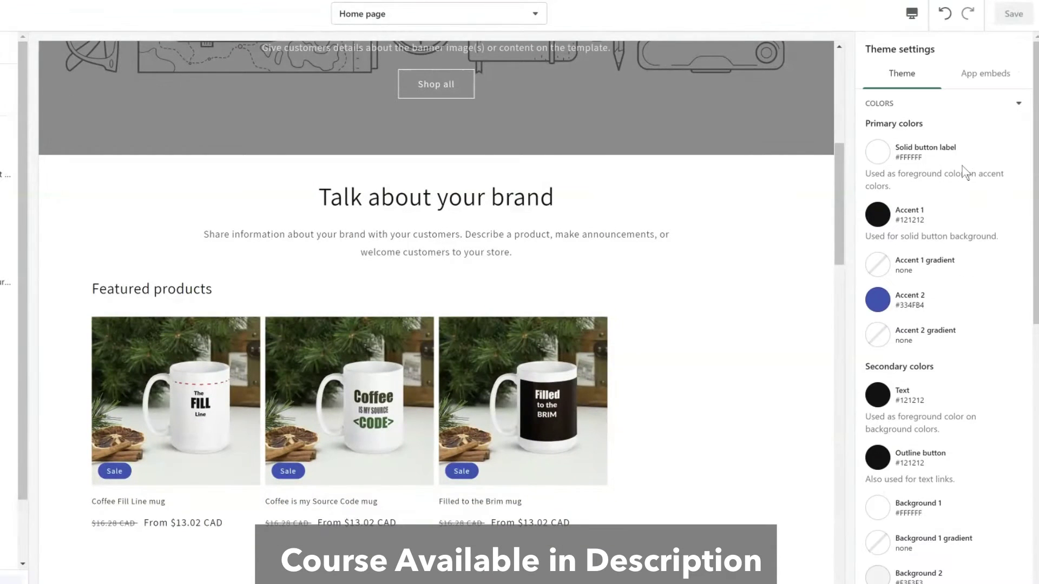
pyautogui.scroll(-5, 963, 176)
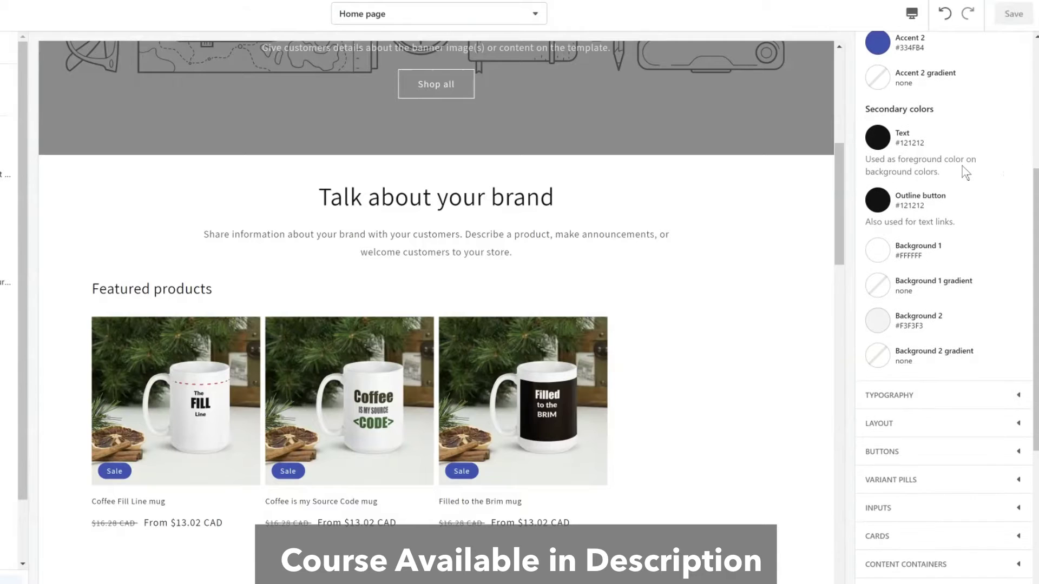
# Change the Text colour to blue #334FB4 using the Currently used swatch.
pyautogui.moveTo(929, 143); pyautogui.dragTo(894, 132)
pyautogui.click(962, 140)
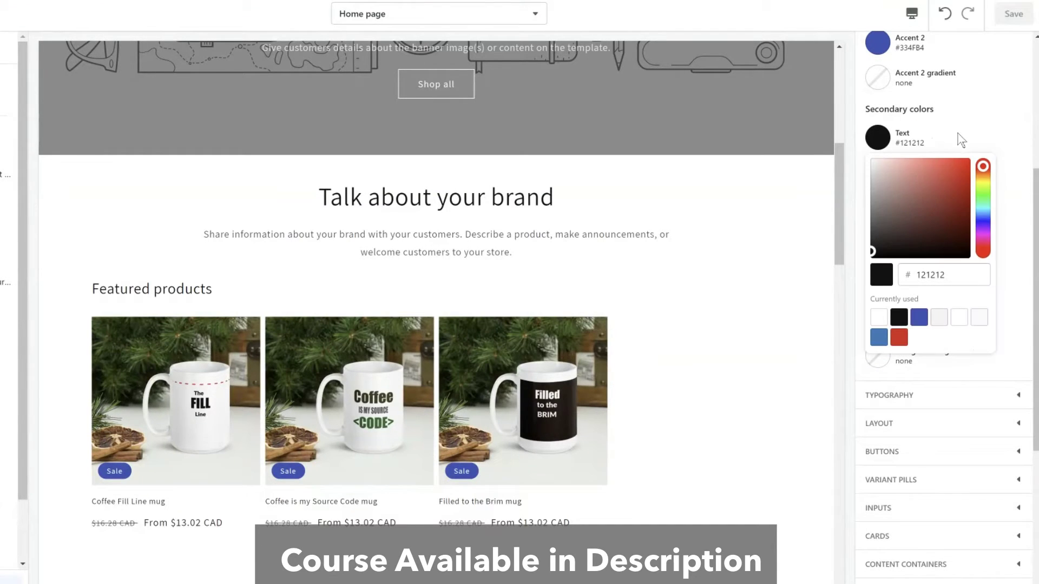
pyautogui.click(931, 138)
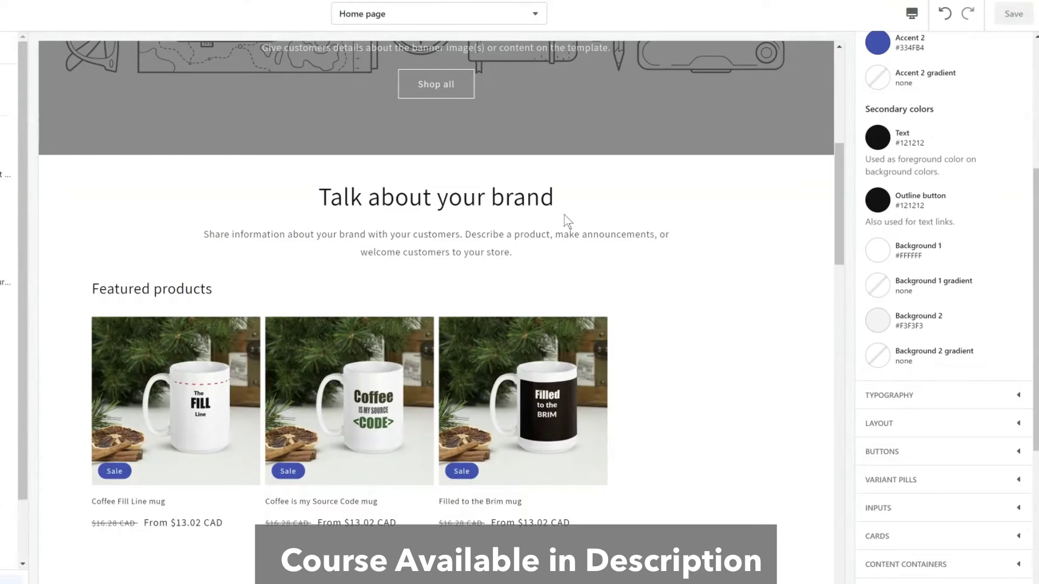
pyautogui.scroll(-5, 927, 143)
pyautogui.scroll(6, 930, 146)
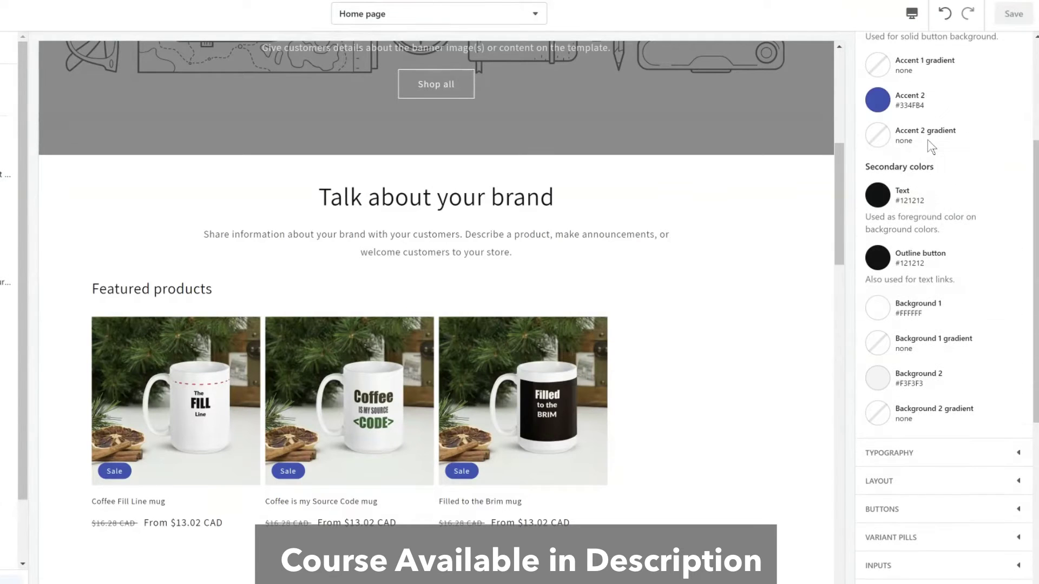
pyautogui.click(881, 199)
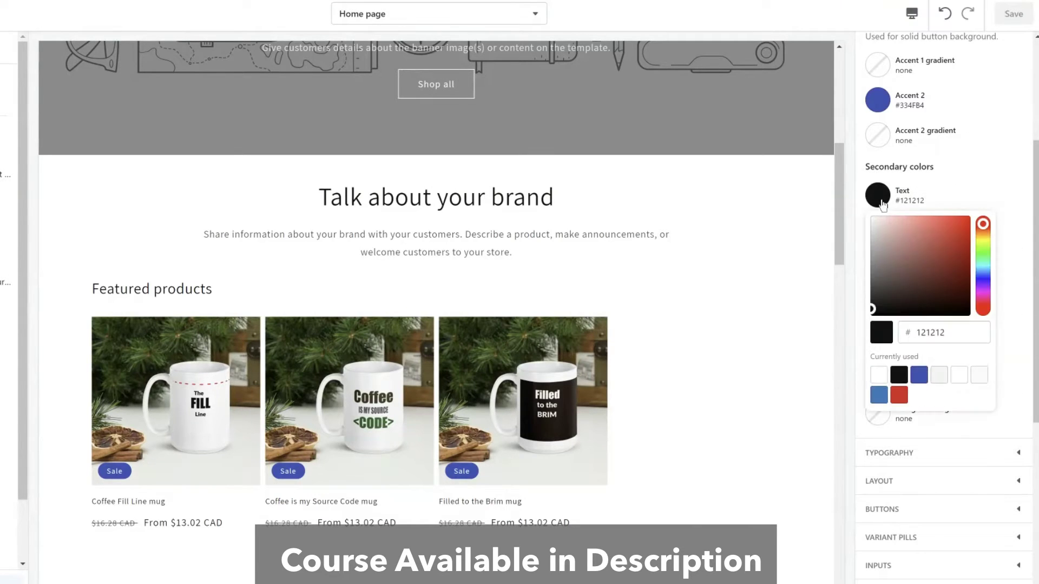
pyautogui.click(919, 376)
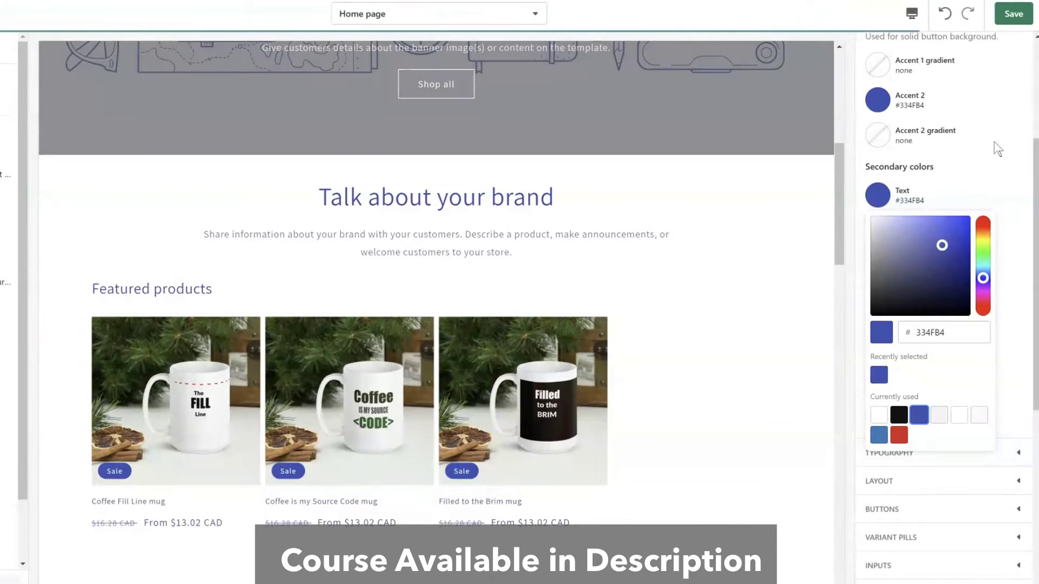
pyautogui.click(724, 267)
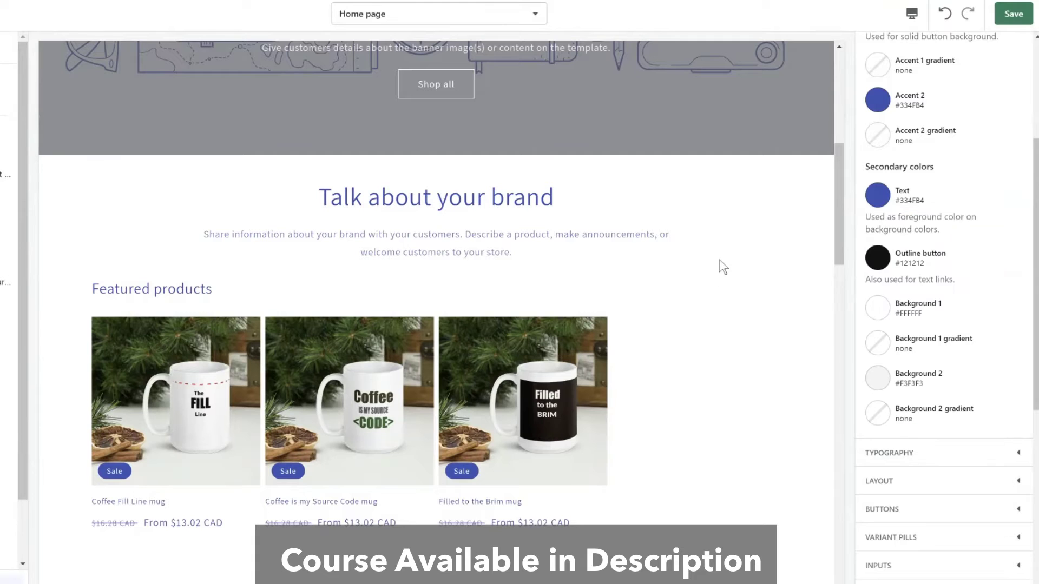
# Review the blue text across the store preview, then set Text back to black #121212.
pyautogui.moveTo(538, 260); pyautogui.dragTo(285, 205)
pyautogui.scroll(1, 285, 206)
pyautogui.scroll(5, 286, 208)
pyautogui.scroll(-14, 285, 209)
pyautogui.scroll(-1, 286, 209)
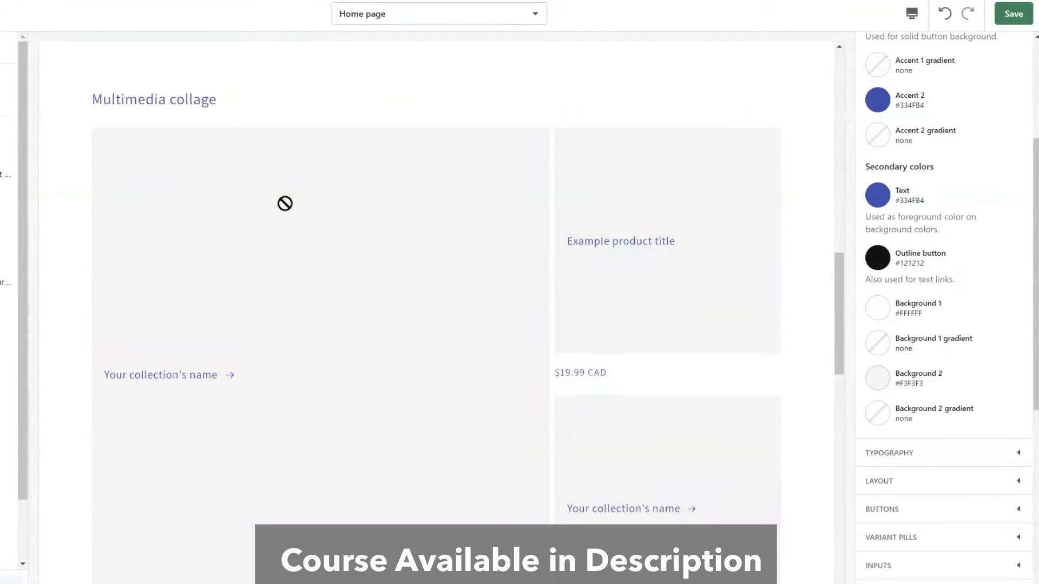
pyautogui.scroll(-15, 285, 205)
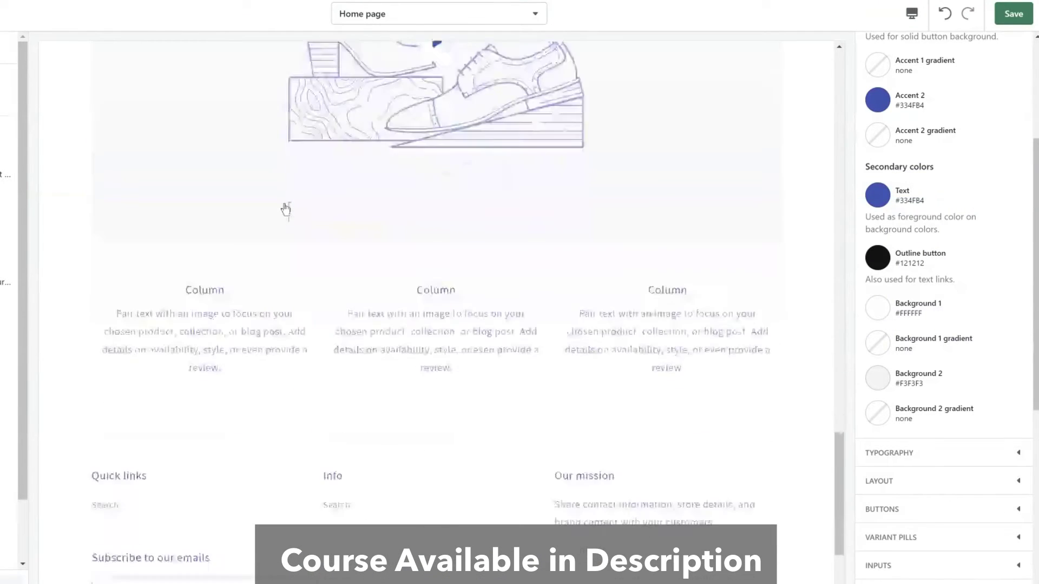
pyautogui.scroll(-2, 285, 209)
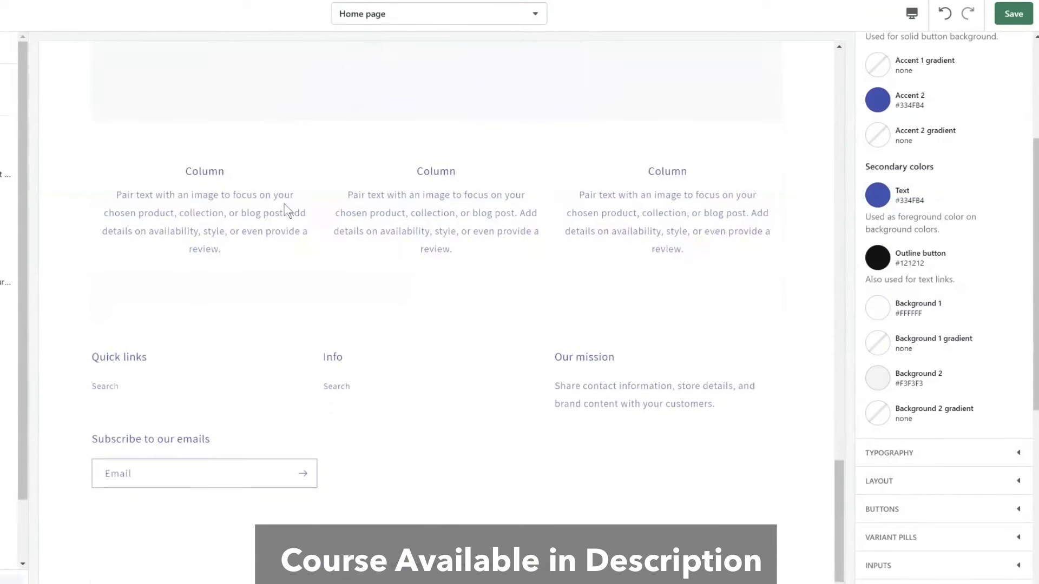
pyautogui.click(877, 204)
pyautogui.click(919, 415)
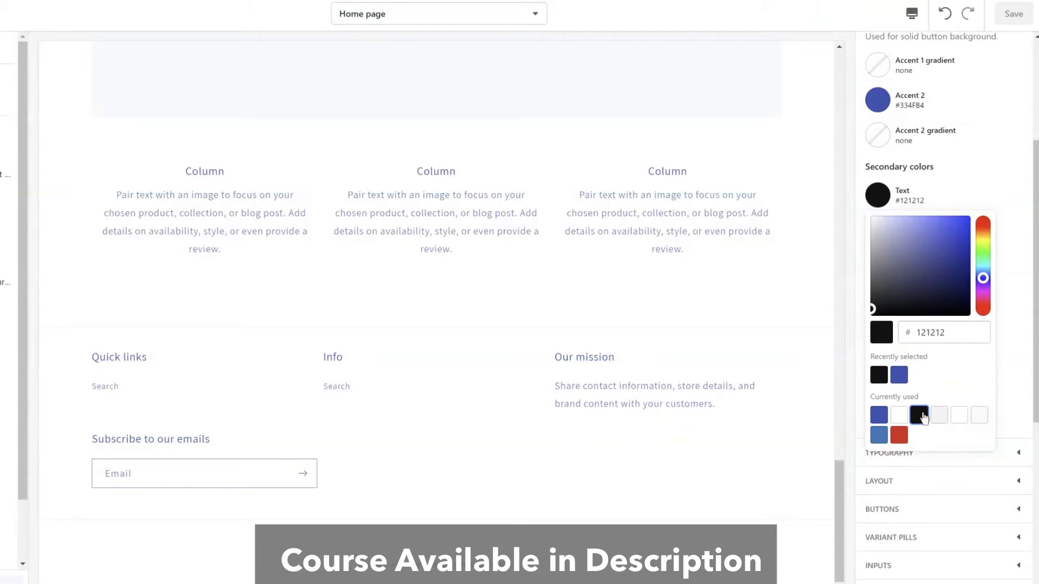
# Close the open Text colour picker and gradient choices in Colors.
pyautogui.click(1001, 137)
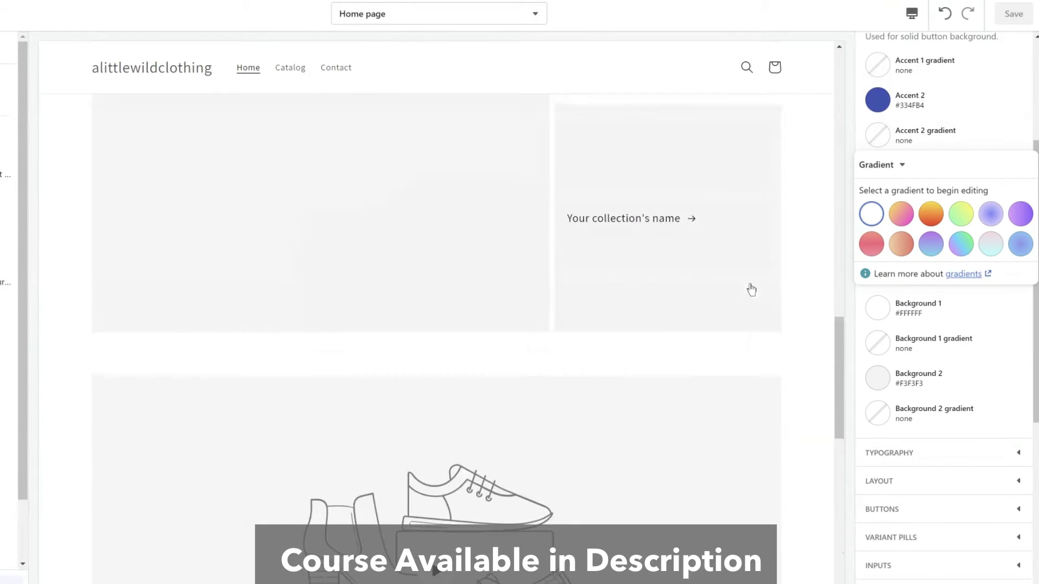
pyautogui.scroll(2, 998, 322)
pyautogui.click(998, 312)
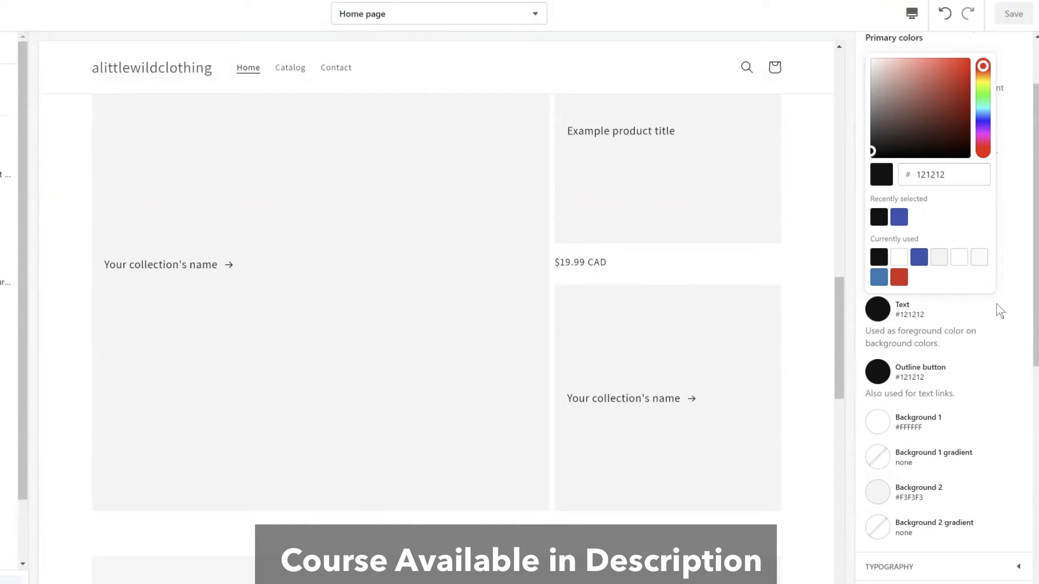
pyautogui.click(995, 349)
pyautogui.scroll(6, 726, 251)
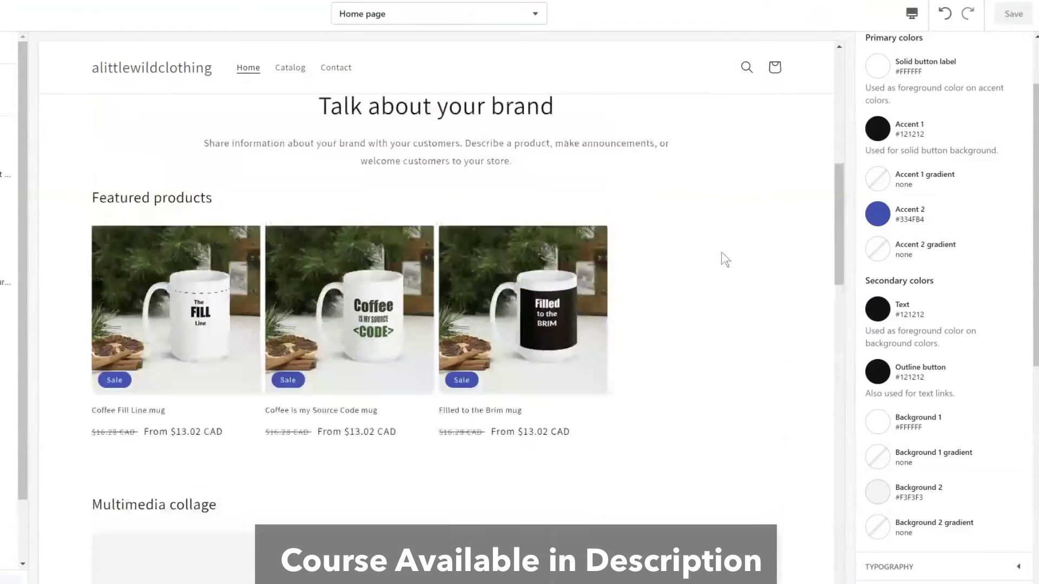
pyautogui.scroll(8, 721, 251)
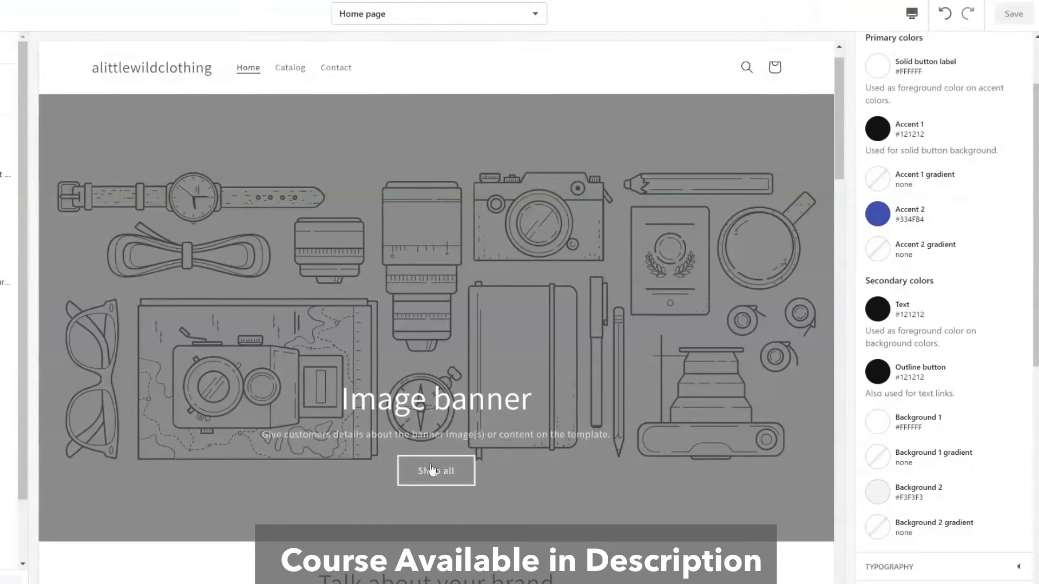
# Look over the colour settings, then expand Typography showing Assistant Regular at 100% scale.
pyautogui.scroll(-5, 531, 408)
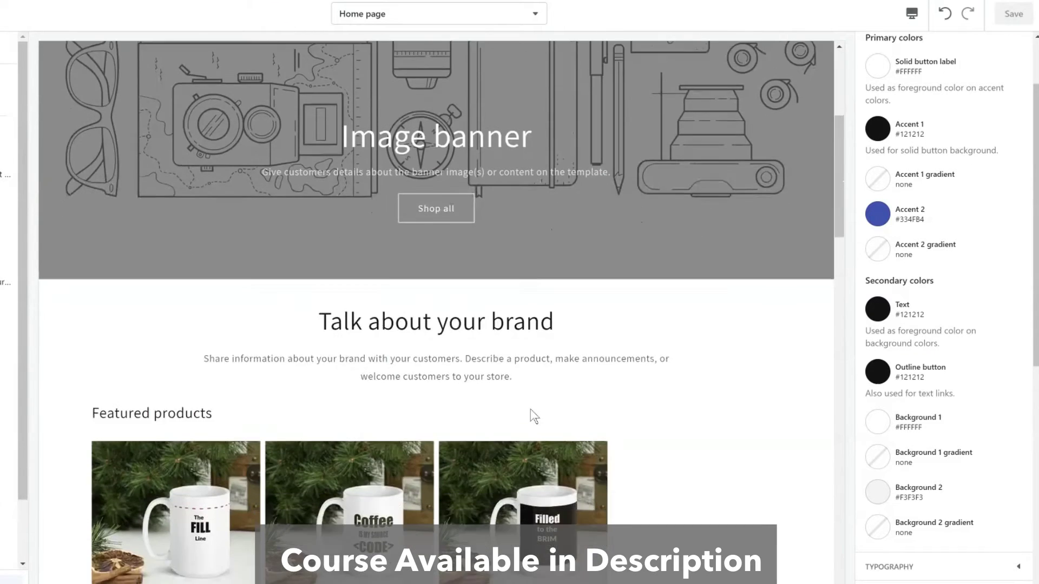
pyautogui.scroll(-3, 533, 416)
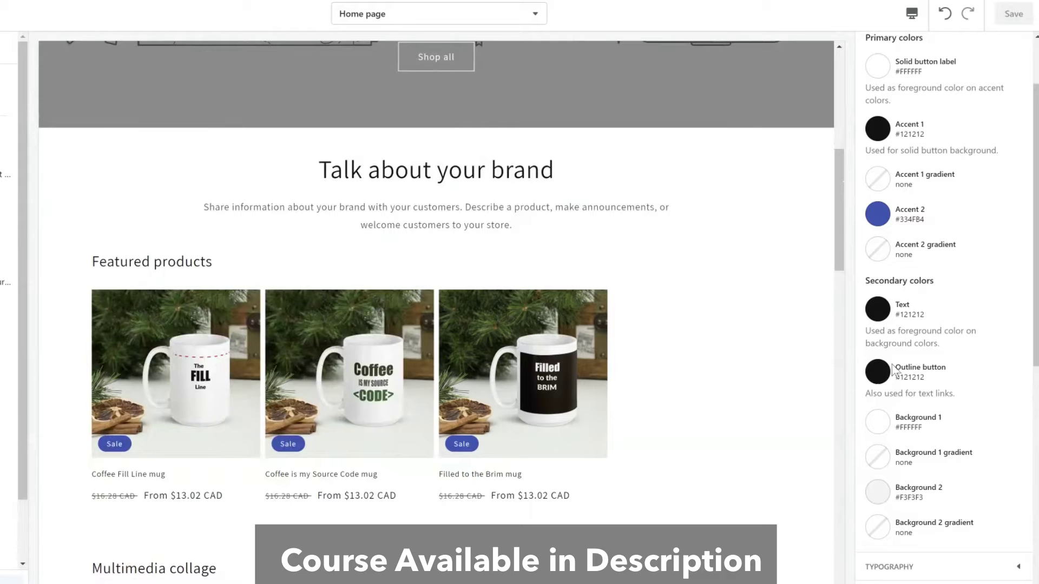
pyautogui.scroll(5, 443, 312)
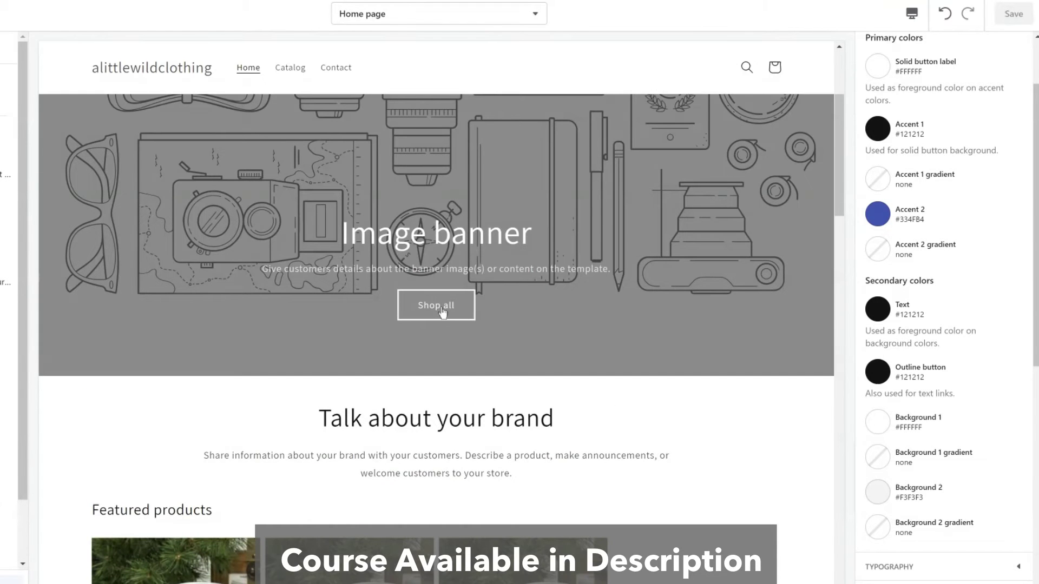
pyautogui.scroll(-12, 442, 313)
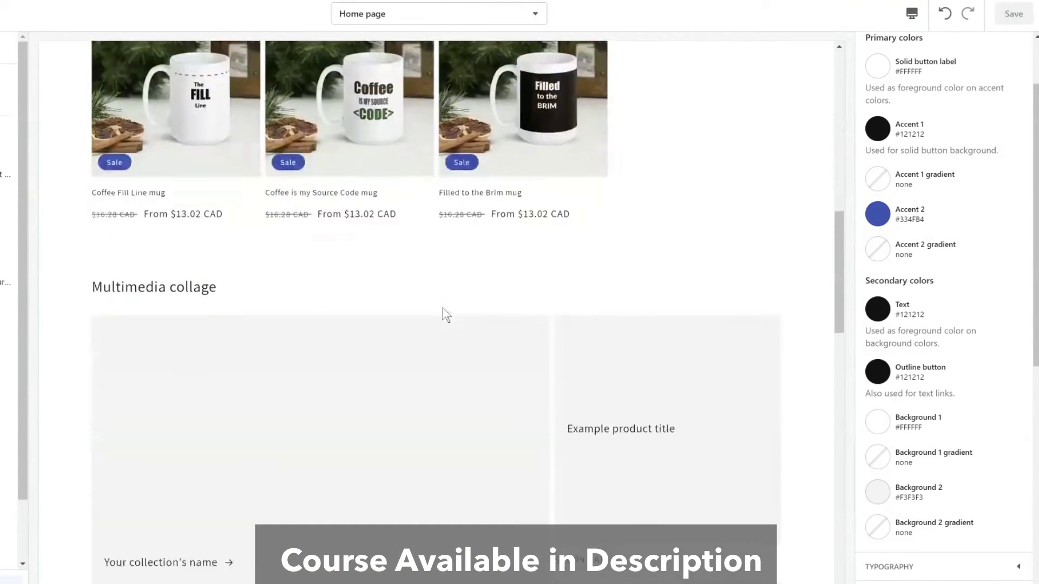
pyautogui.scroll(-12, 442, 313)
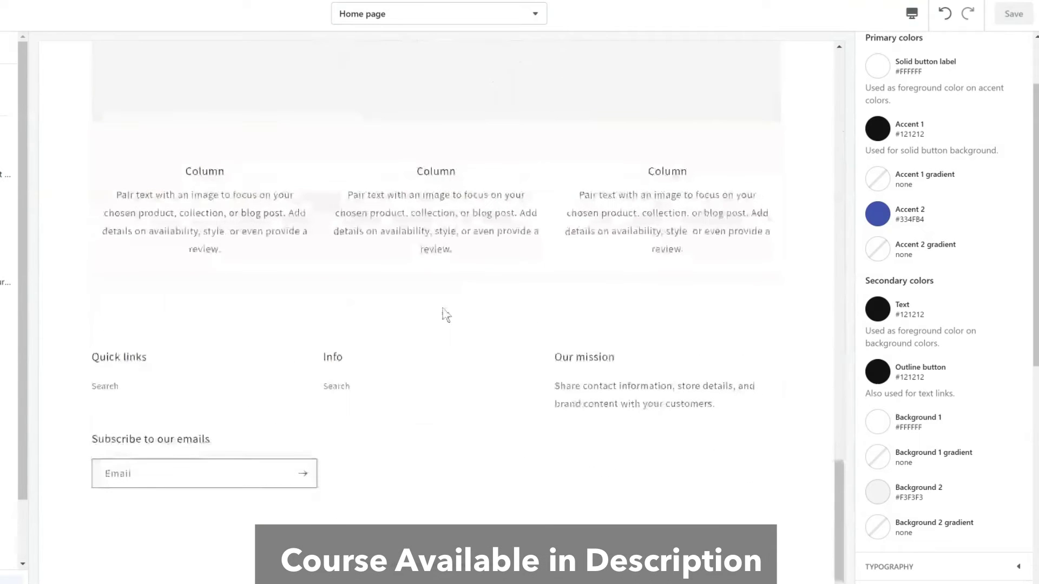
pyautogui.scroll(20, 445, 315)
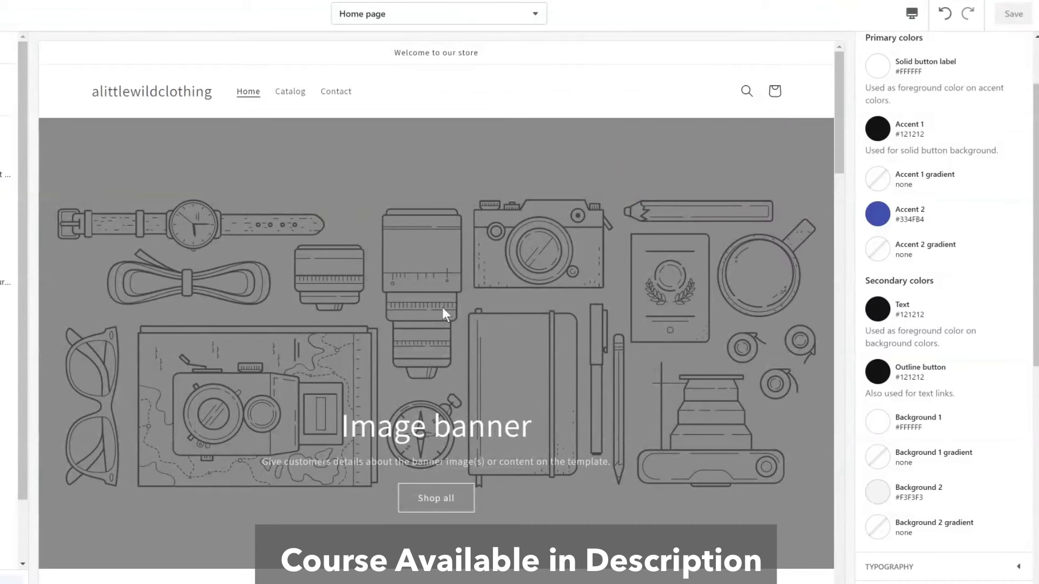
pyautogui.scroll(-3, 1021, 322)
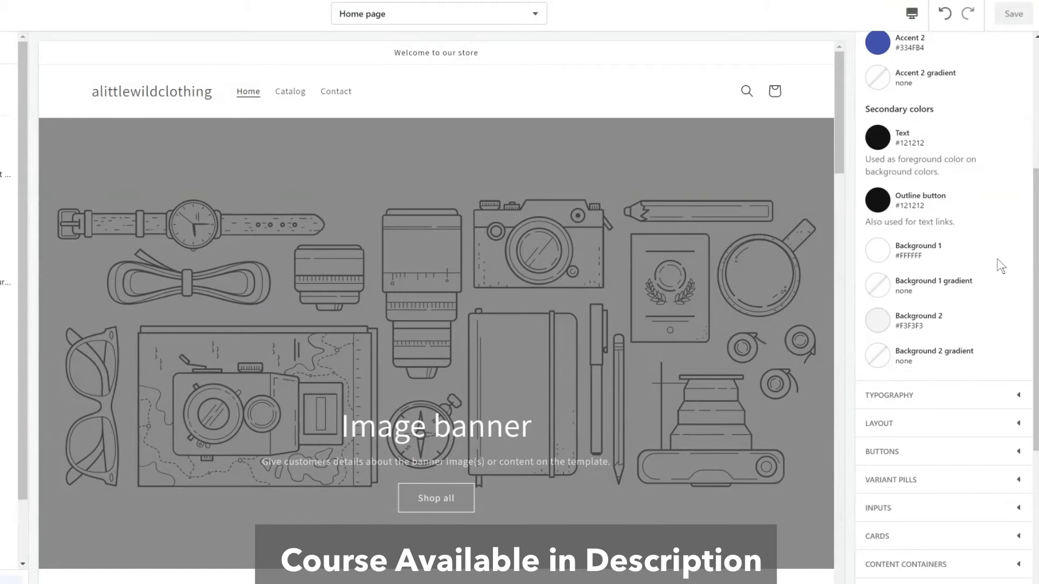
pyautogui.scroll(2, 1000, 265)
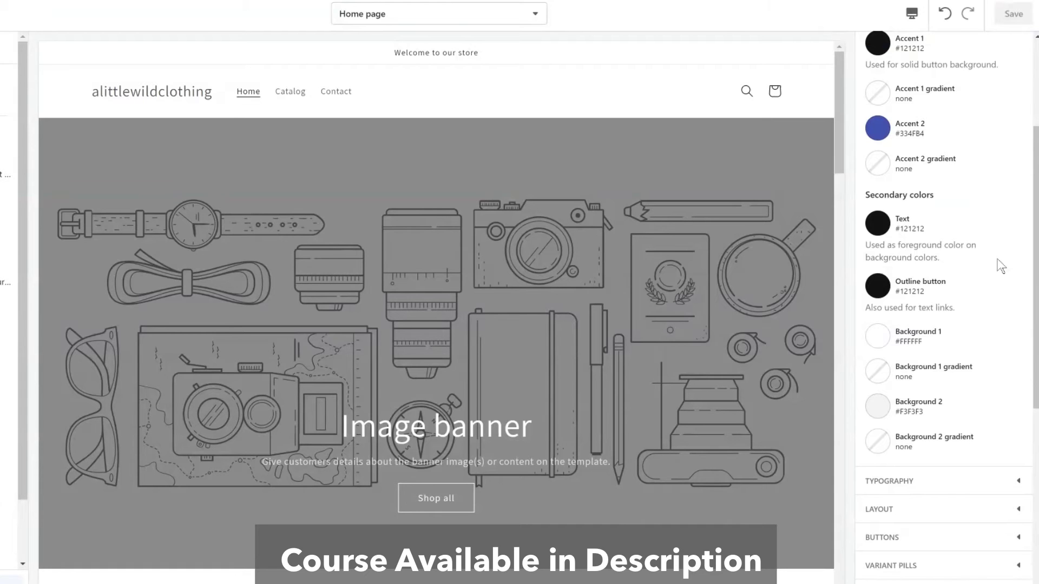
pyautogui.click(1013, 132)
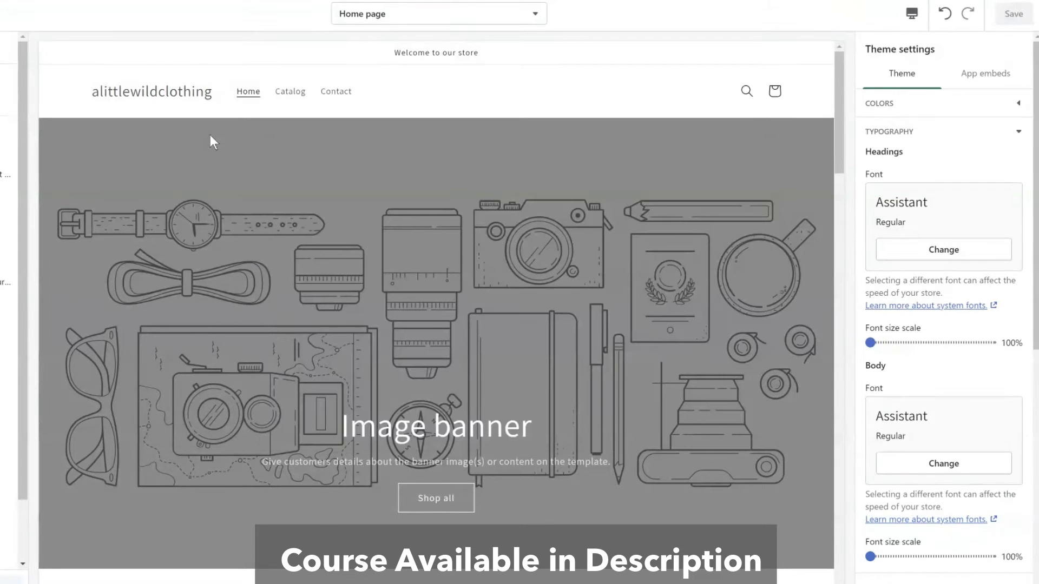
# Scroll the preview to review the Assistant Regular heading and body fonts at 100% scale.
pyautogui.scroll(-10, 211, 136)
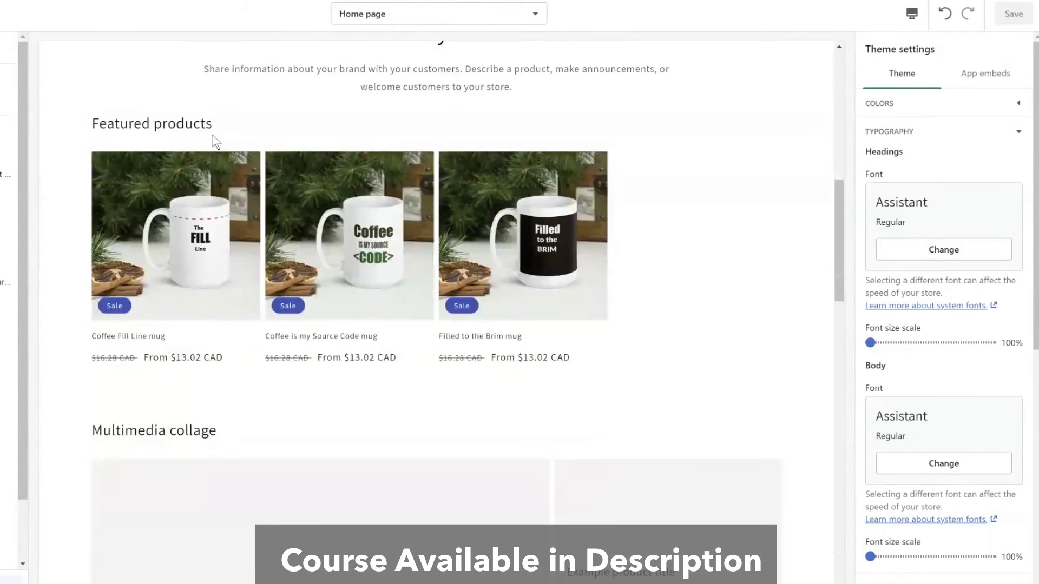
pyautogui.scroll(-10, 214, 142)
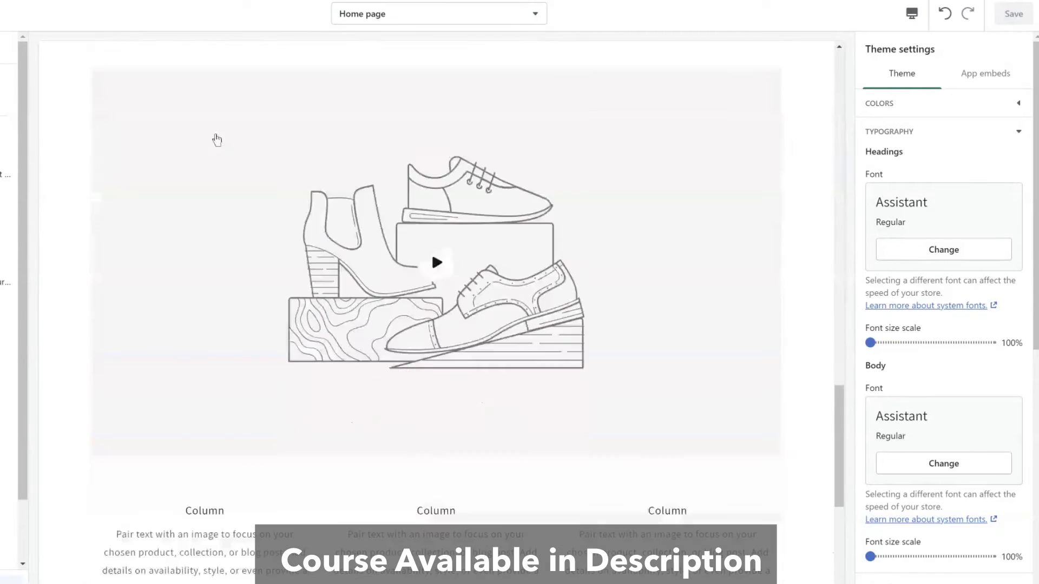
pyautogui.scroll(-4, 217, 140)
pyautogui.scroll(-6, 896, 200)
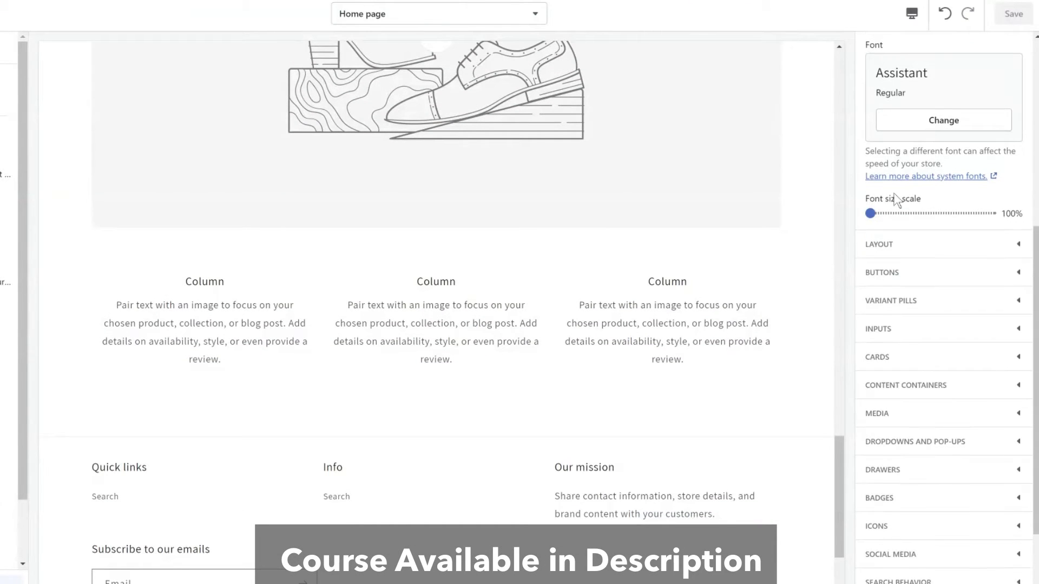
pyautogui.scroll(6, 896, 200)
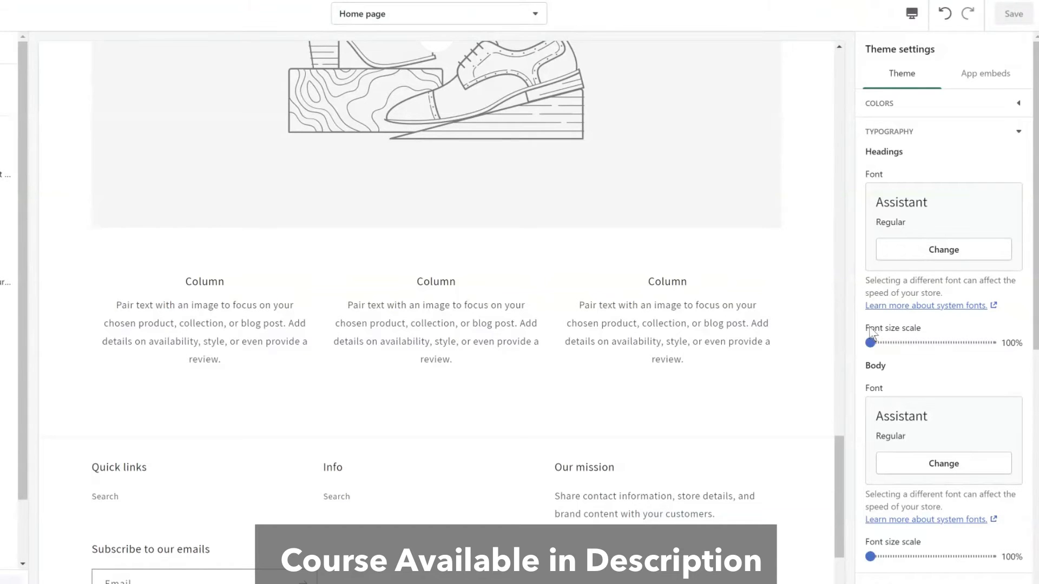
pyautogui.scroll(10, 553, 334)
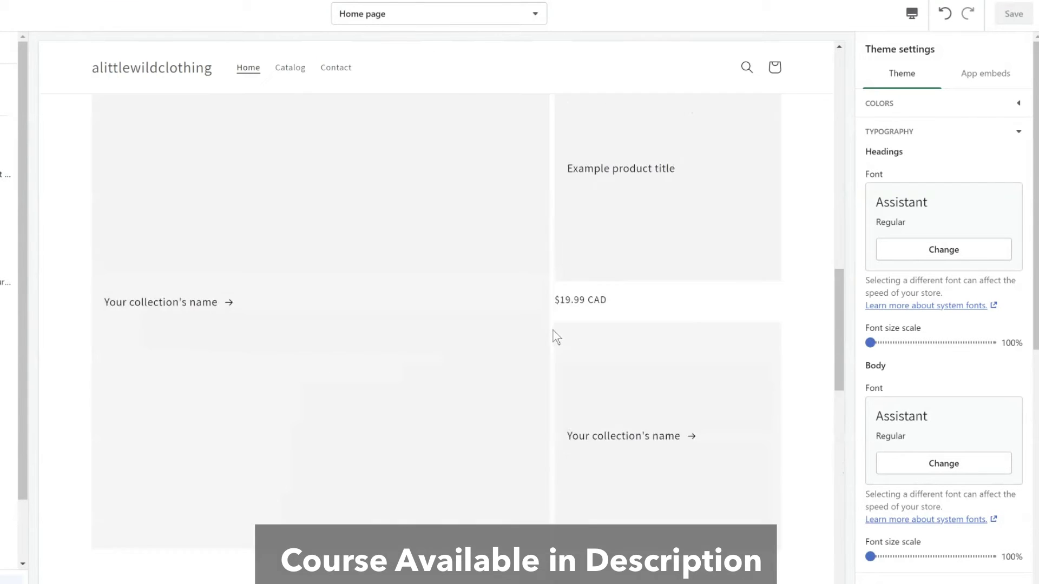
pyautogui.scroll(6, 554, 333)
pyautogui.scroll(-4, 556, 336)
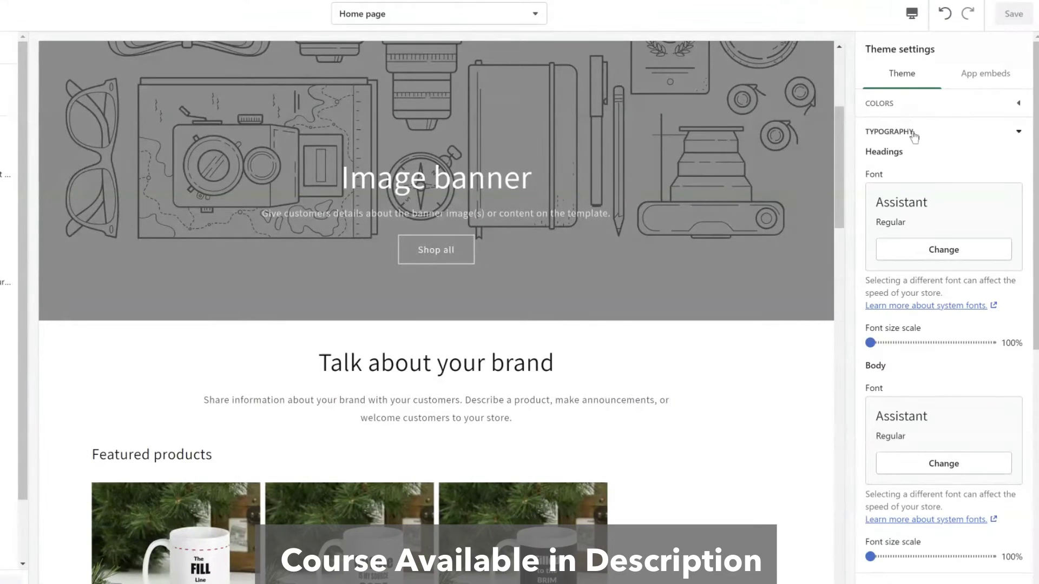
# Expand Layout and trial a 1600px page width before restoring it to 1200px.
pyautogui.click(941, 133)
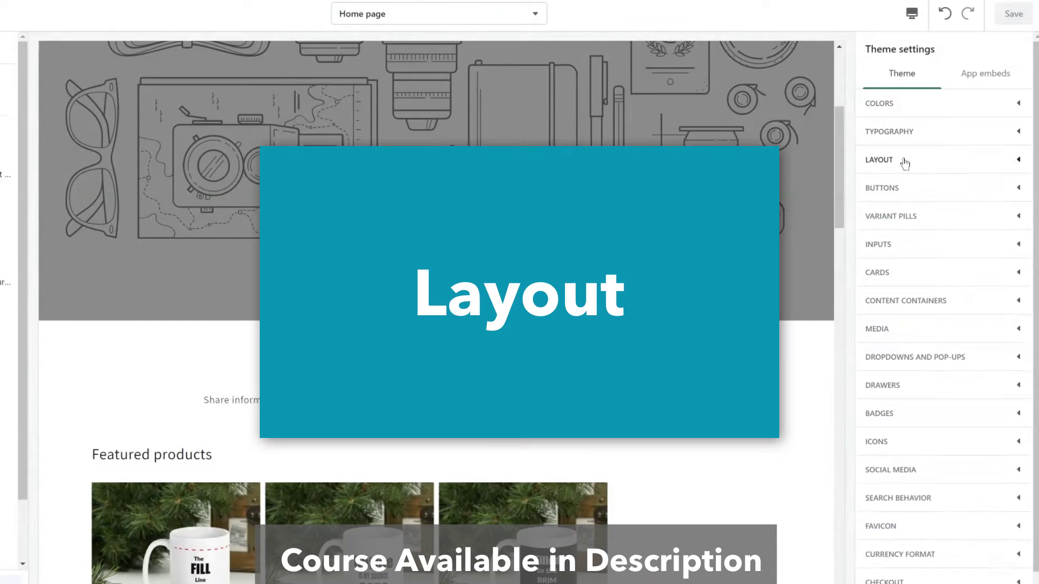
pyautogui.click(903, 159)
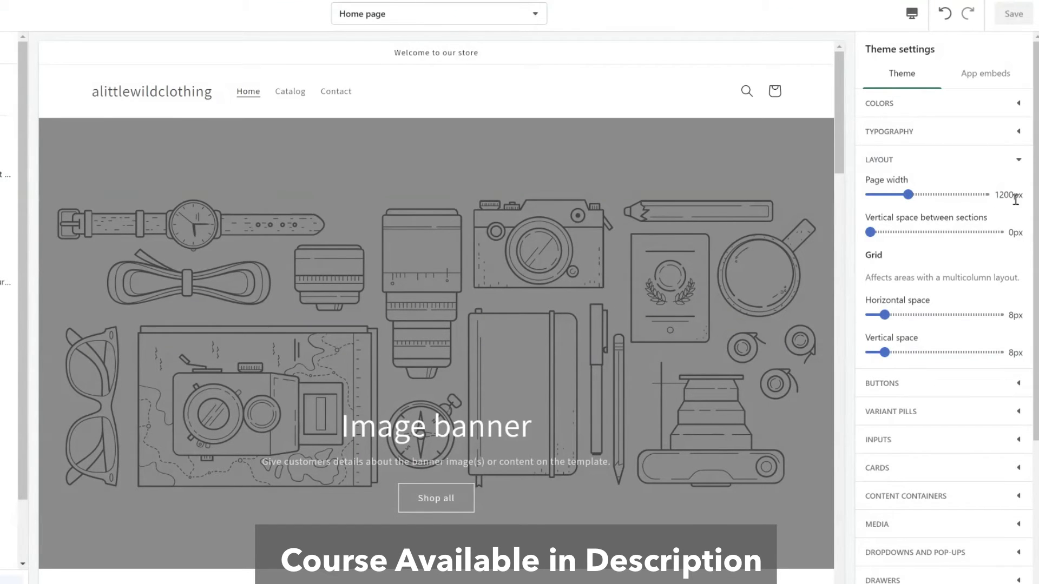
pyautogui.doubleClick(999, 196)
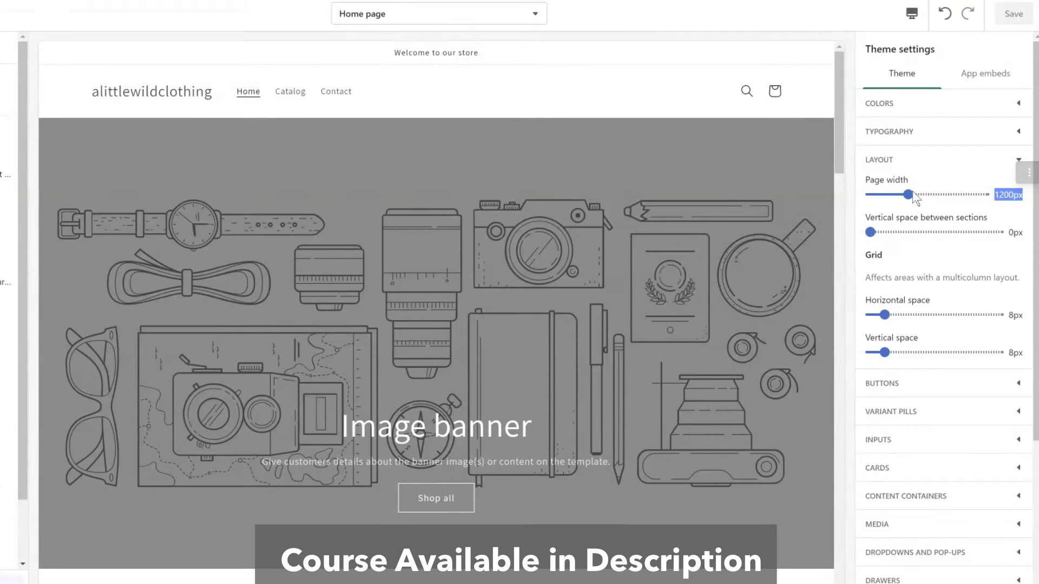
pyautogui.moveTo(909, 195); pyautogui.dragTo(986, 196)
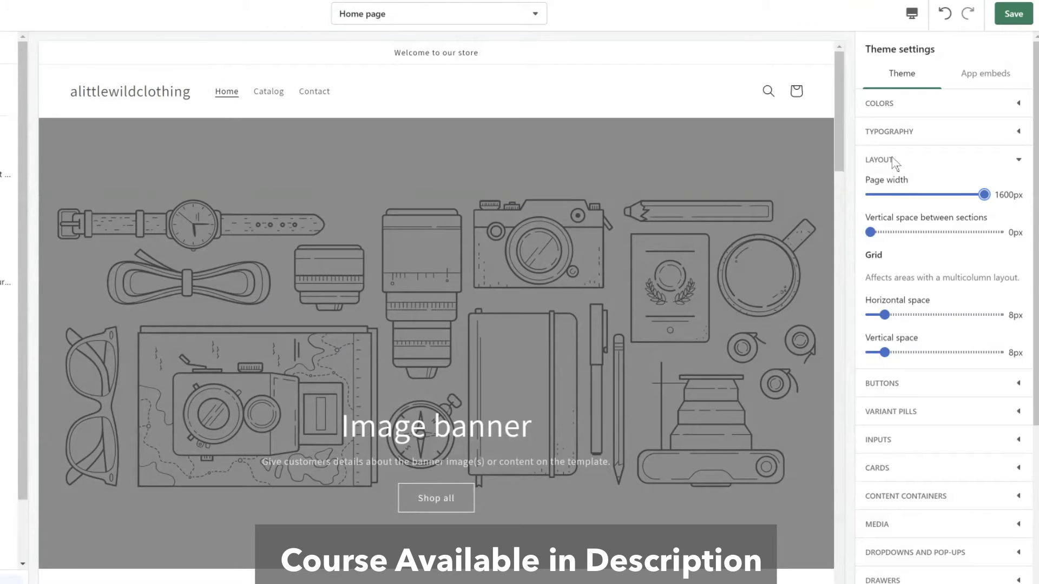
pyautogui.moveTo(986, 196); pyautogui.dragTo(908, 199)
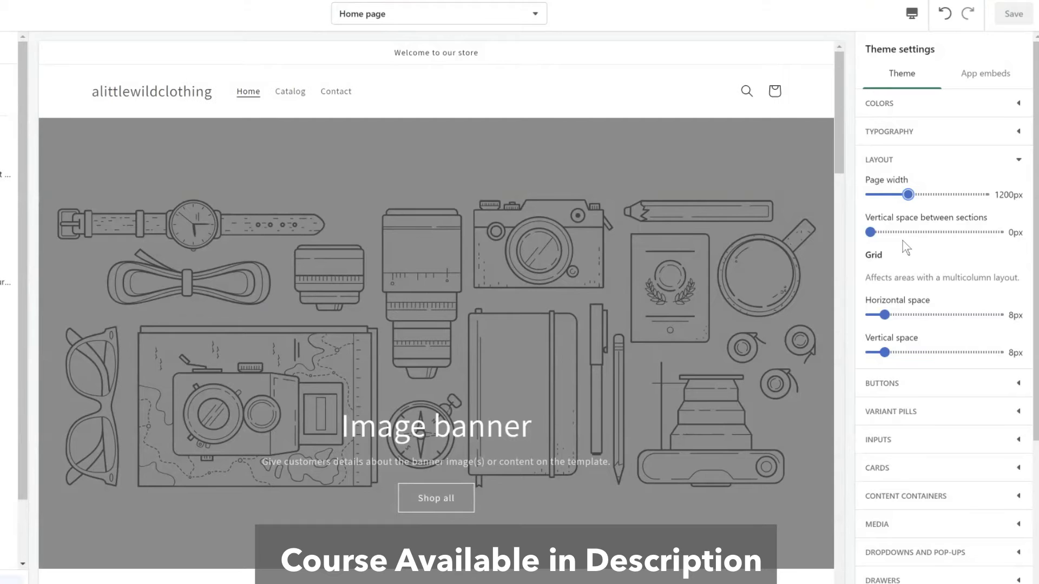
# Set vertical space between sections to 24px and expand the Buttons settings.
pyautogui.scroll(-6, 826, 244)
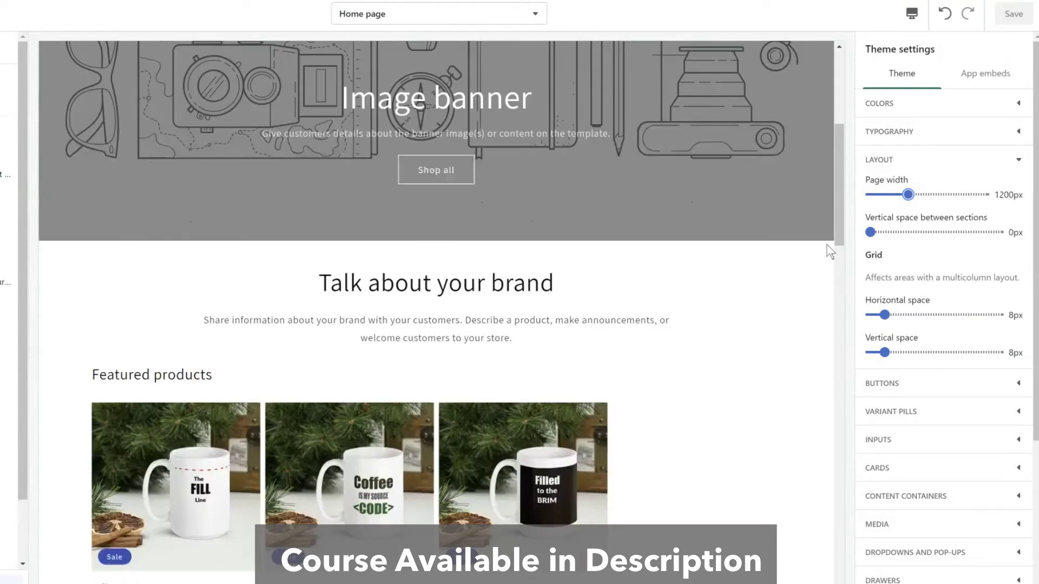
pyautogui.scroll(3, 824, 244)
pyautogui.scroll(3, 654, 240)
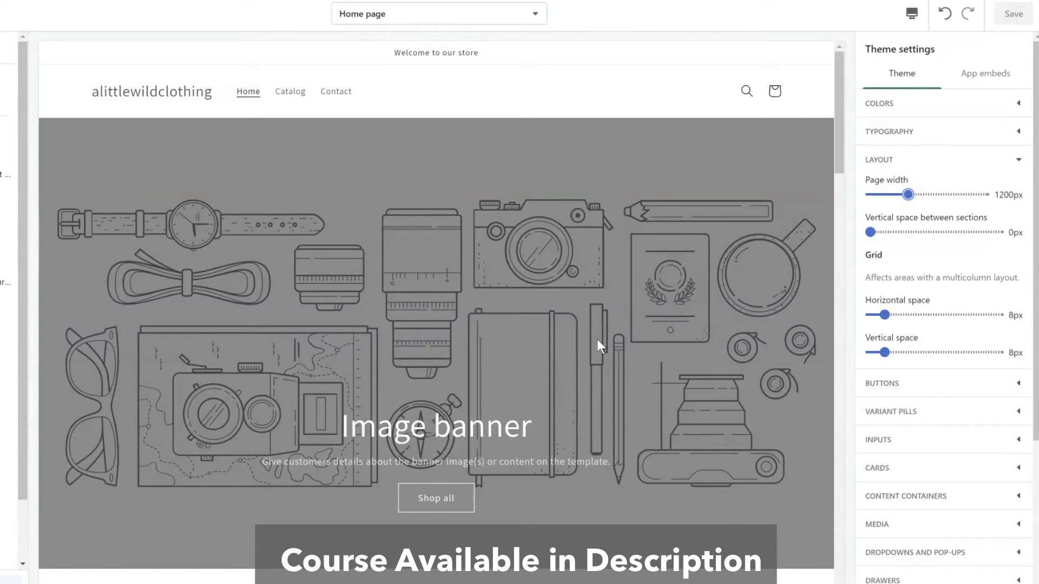
pyautogui.scroll(-3, 597, 339)
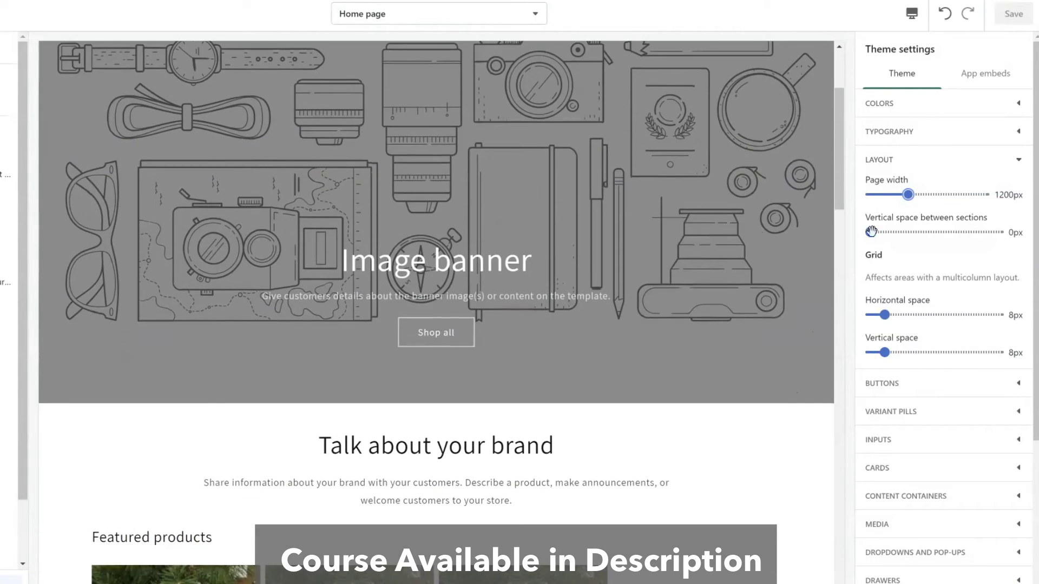
pyautogui.moveTo(869, 232); pyautogui.dragTo(900, 233)
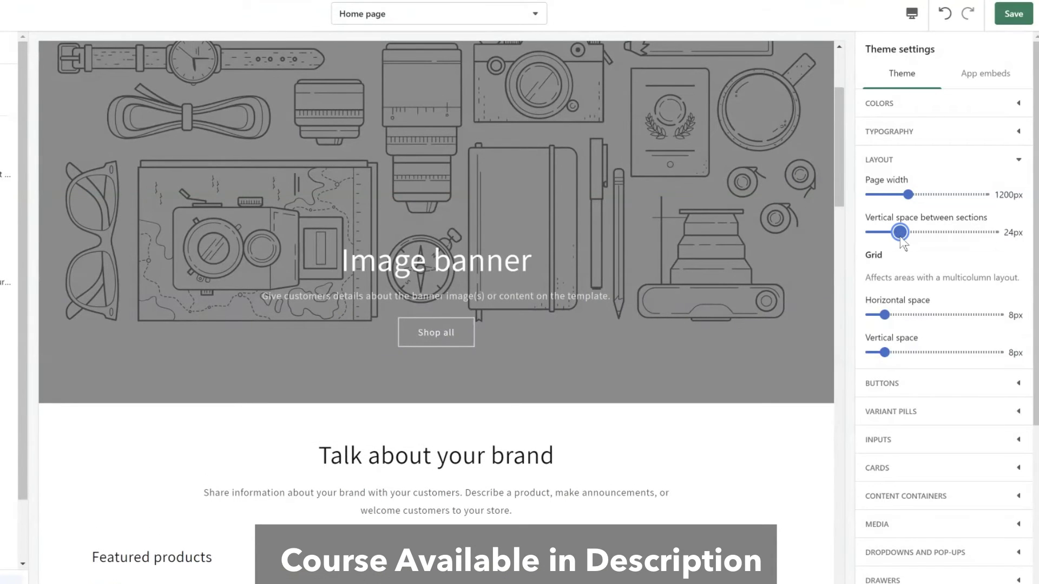
pyautogui.scroll(-2, 924, 256)
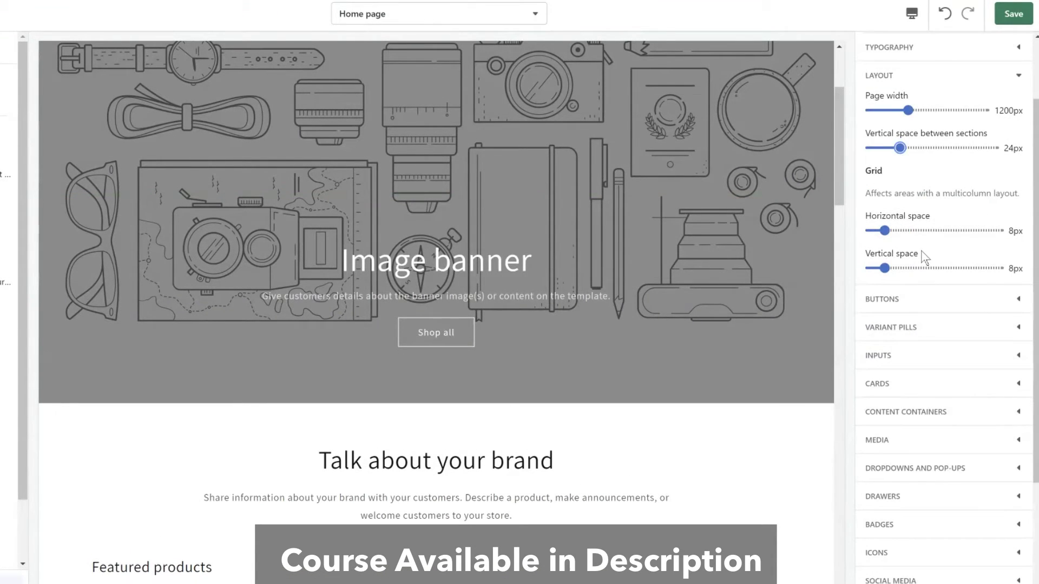
pyautogui.click(922, 234)
pyautogui.scroll(-7, 441, 223)
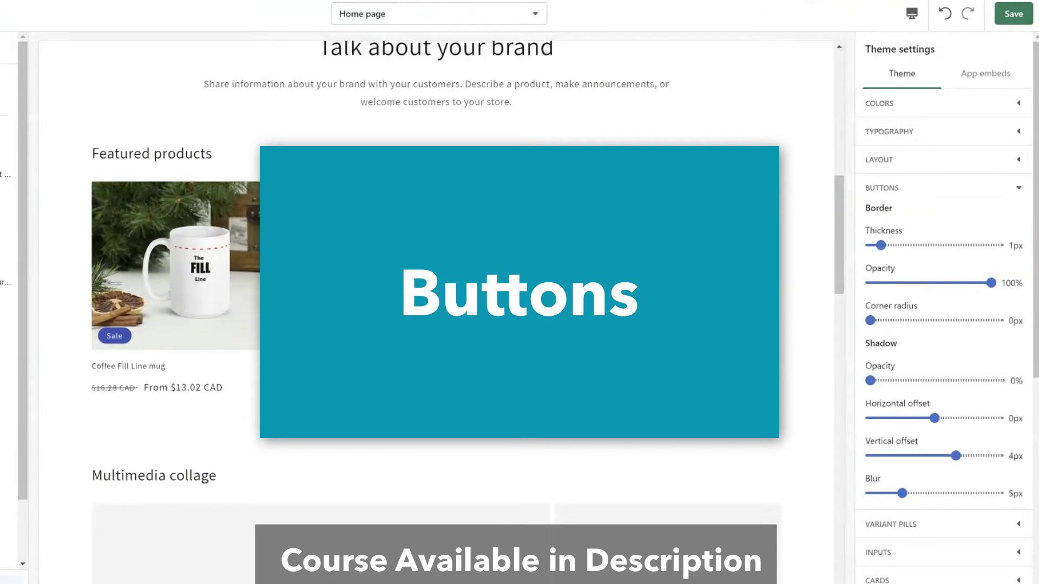
# Set button border thickness to 4px and preview it on the Coffee is my Source Code mug.
pyautogui.scroll(6, 616, 311)
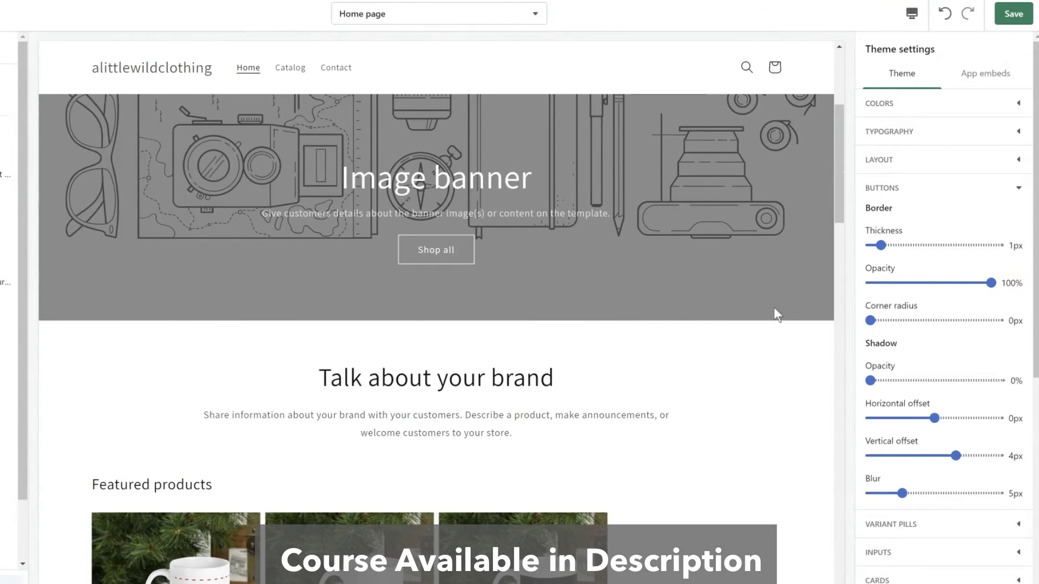
pyautogui.moveTo(881, 245); pyautogui.dragTo(913, 244)
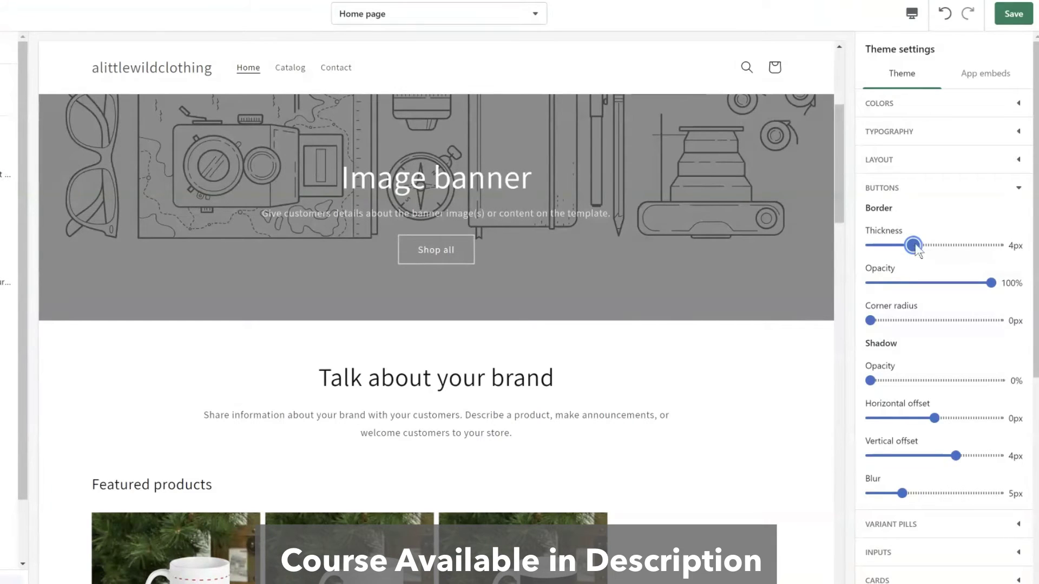
pyautogui.scroll(-4, 740, 339)
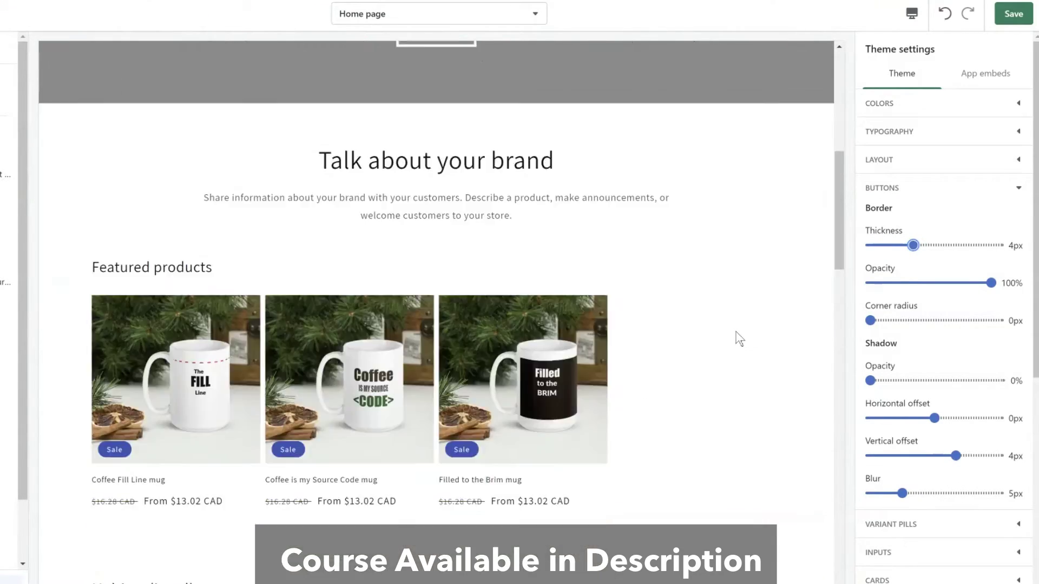
pyautogui.scroll(5, 739, 339)
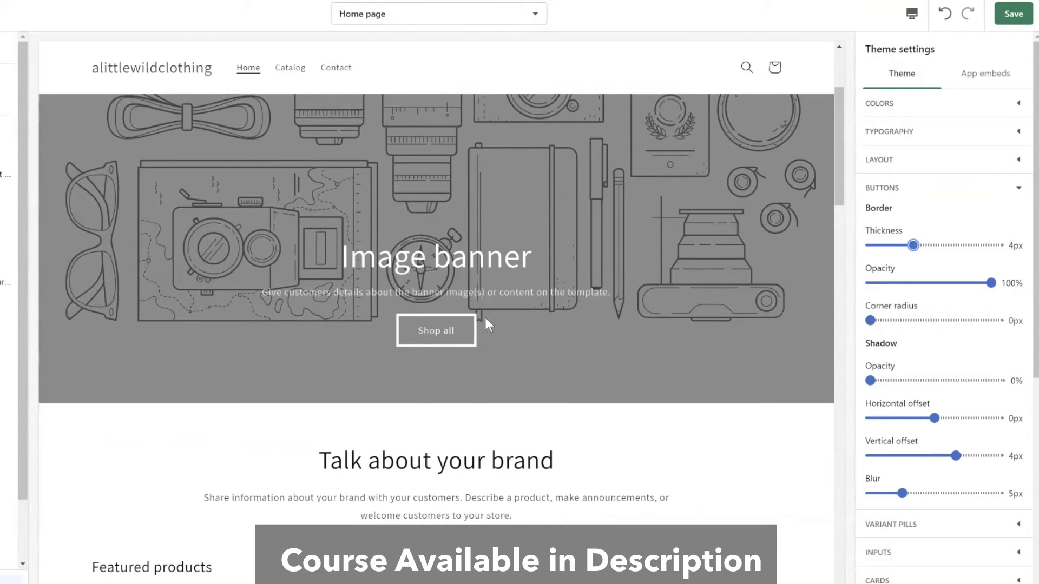
pyautogui.scroll(-5, 496, 410)
pyautogui.click(364, 398)
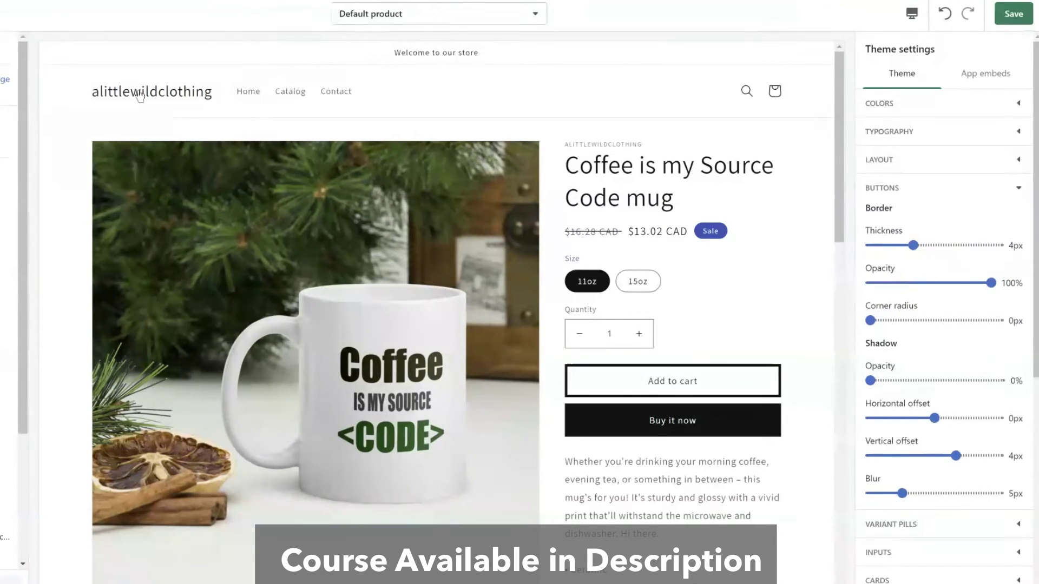
pyautogui.scroll(-2, 900, 355)
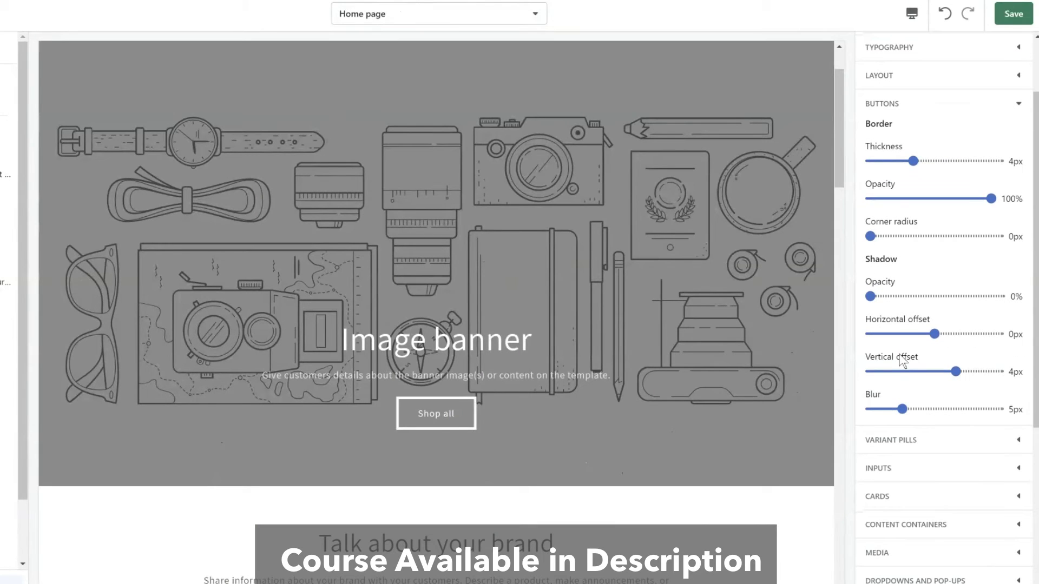
# Expand Variant pills, open the Filled to the Brim mug, and toggle its 15oz and 11oz pills.
pyautogui.click(891, 440)
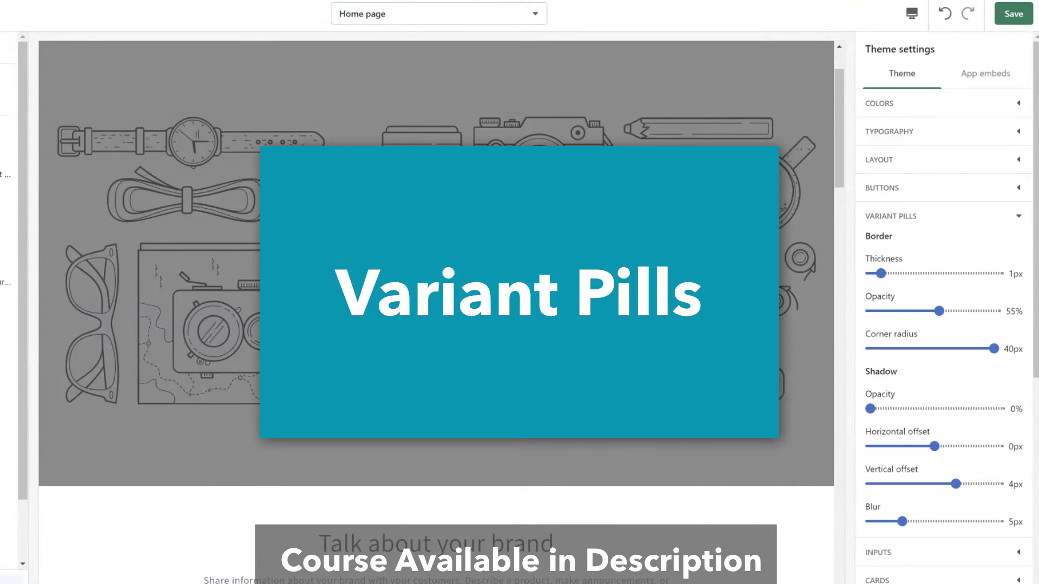
pyautogui.scroll(-8, 436, 312)
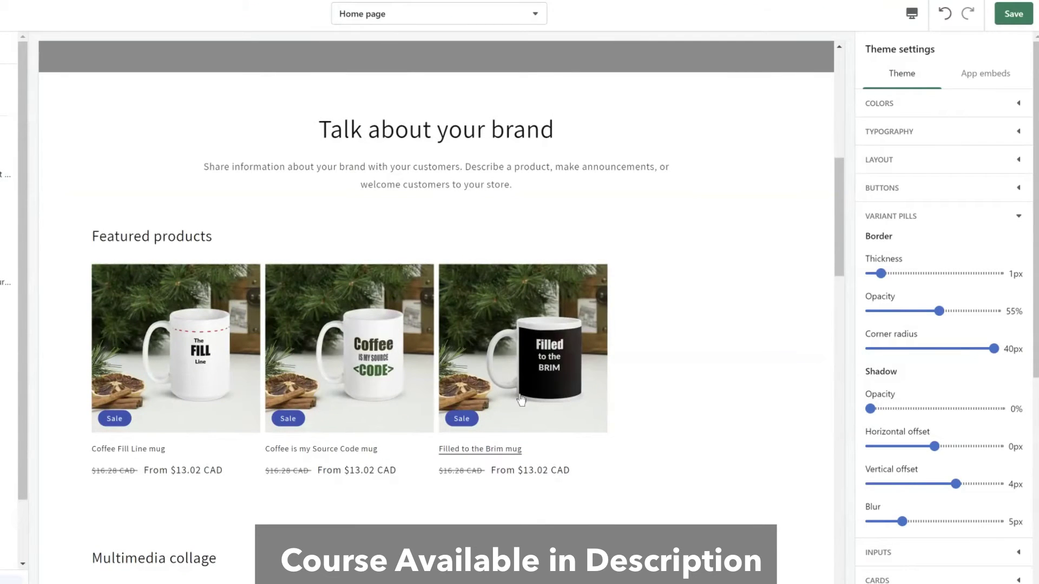
pyautogui.click(521, 400)
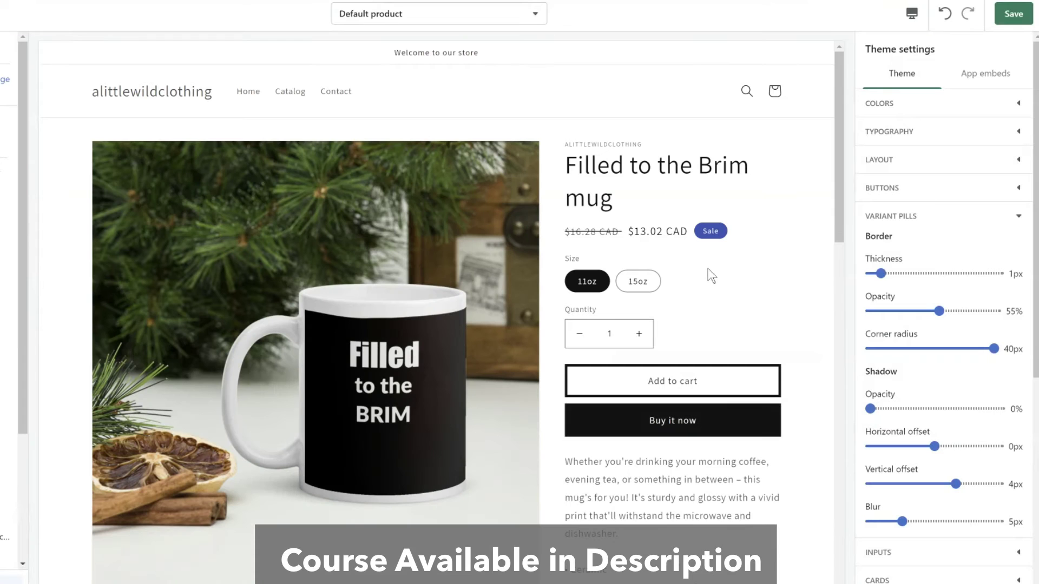
pyautogui.click(641, 282)
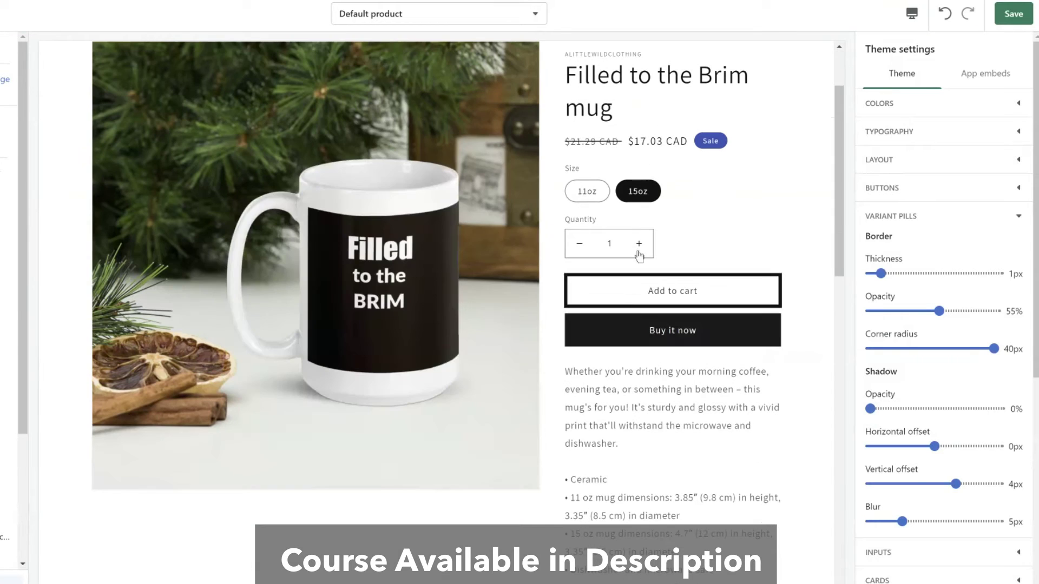
pyautogui.click(589, 198)
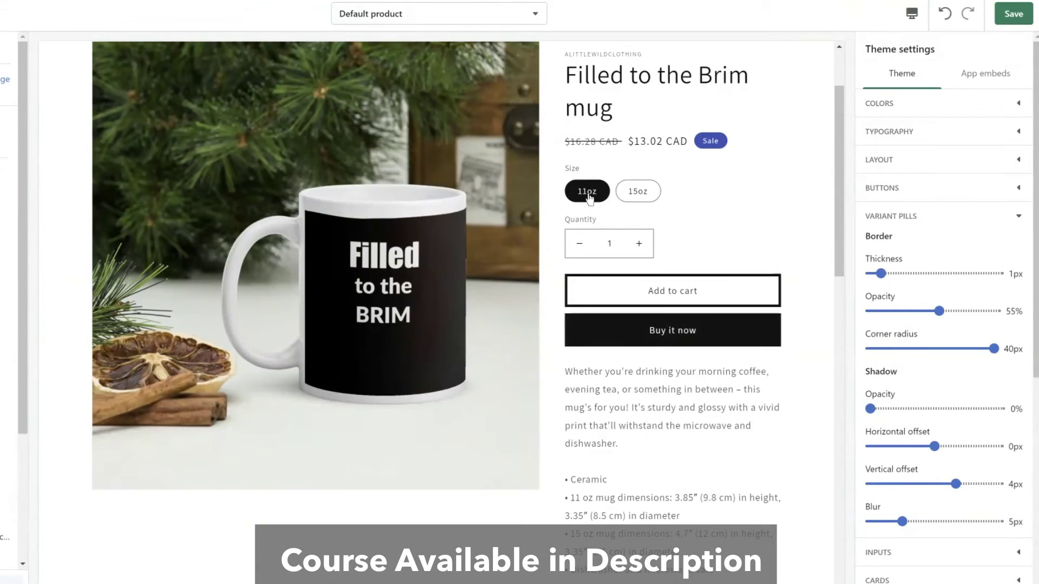
pyautogui.click(645, 195)
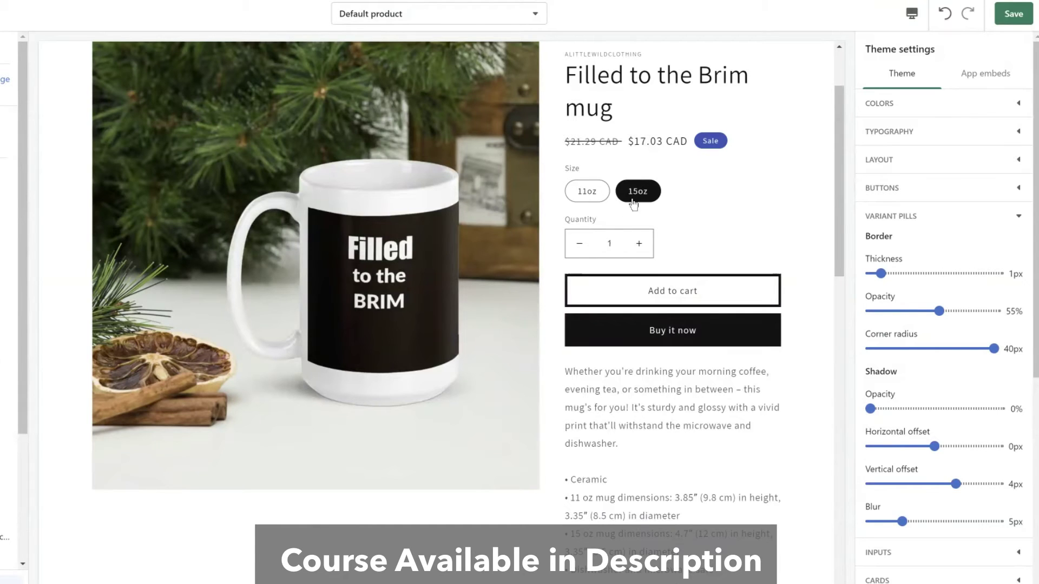
# Increase the input field border thickness from 1px to 2px.
pyautogui.click(912, 215)
pyautogui.click(912, 244)
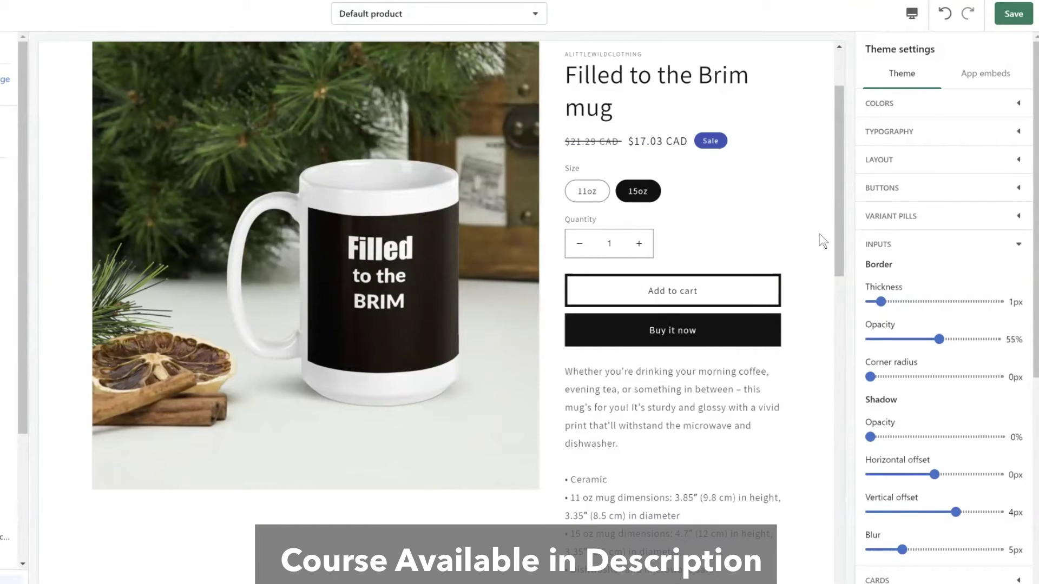
pyautogui.moveTo(880, 301); pyautogui.dragTo(890, 301)
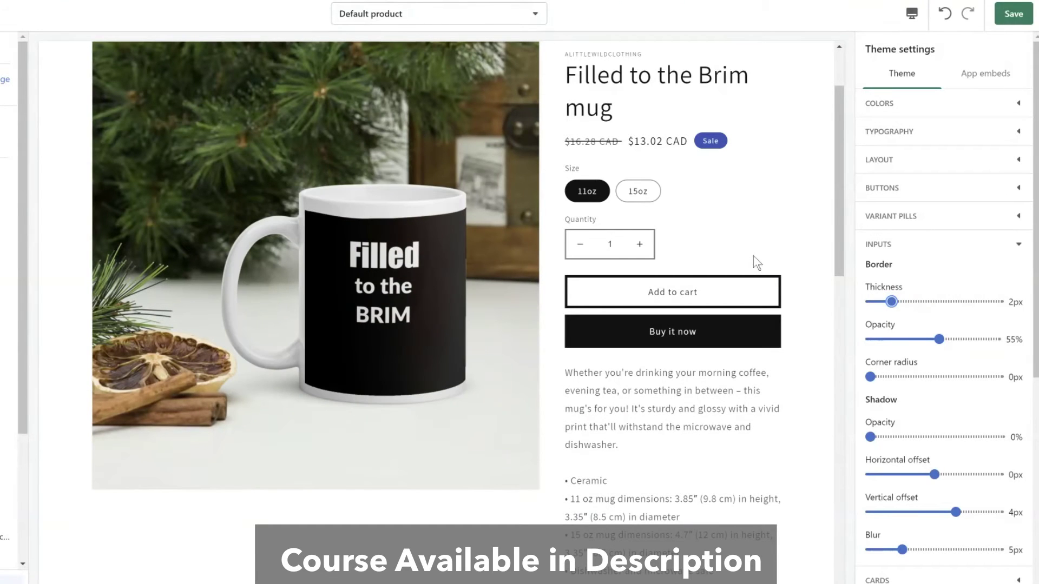
pyautogui.click(871, 437)
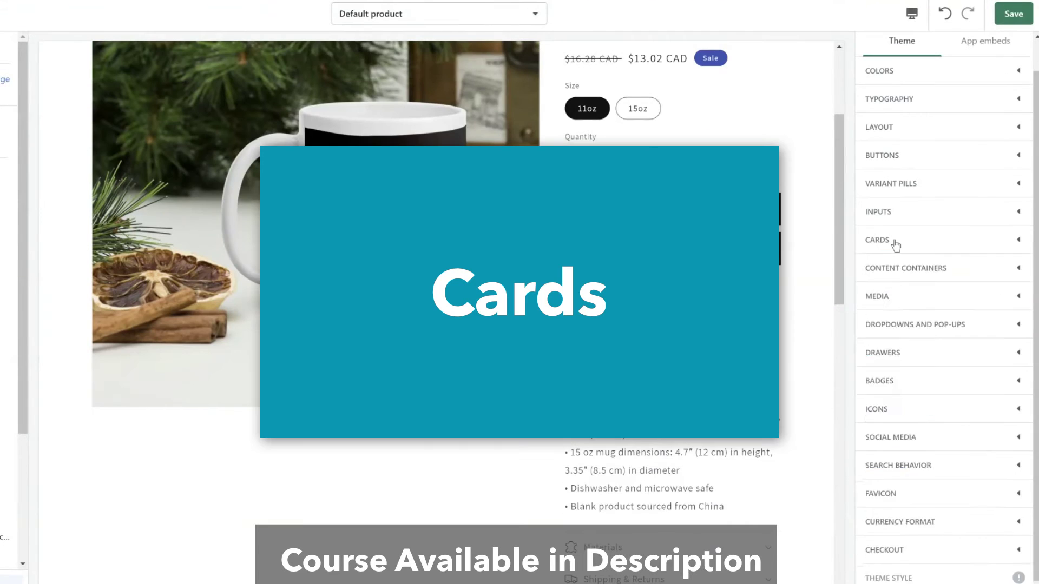
# Preview the Products collection and set product cards to the Card style.
pyautogui.click(895, 245)
pyautogui.scroll(5, 456, 118)
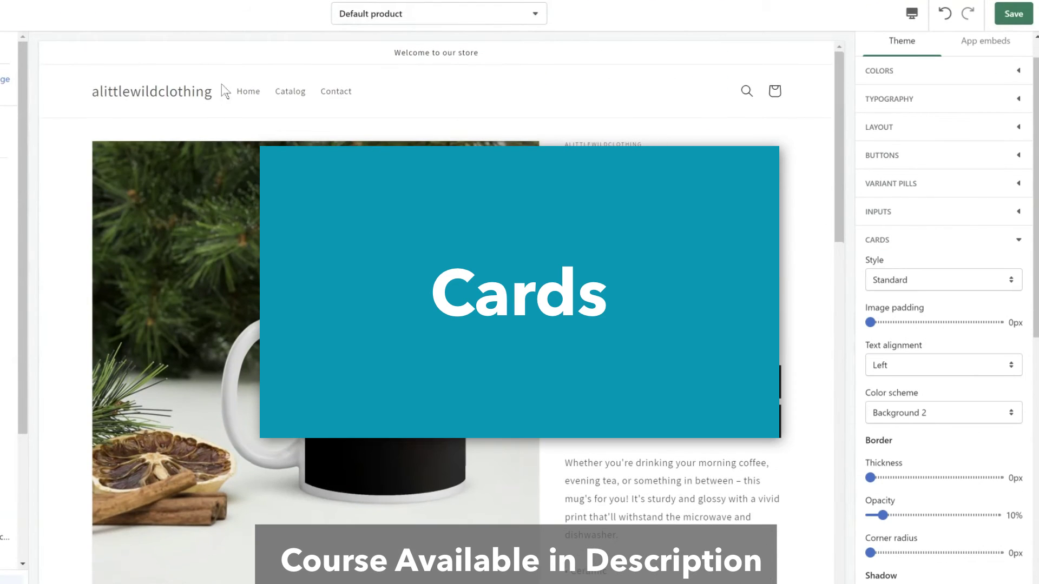
pyautogui.click(295, 89)
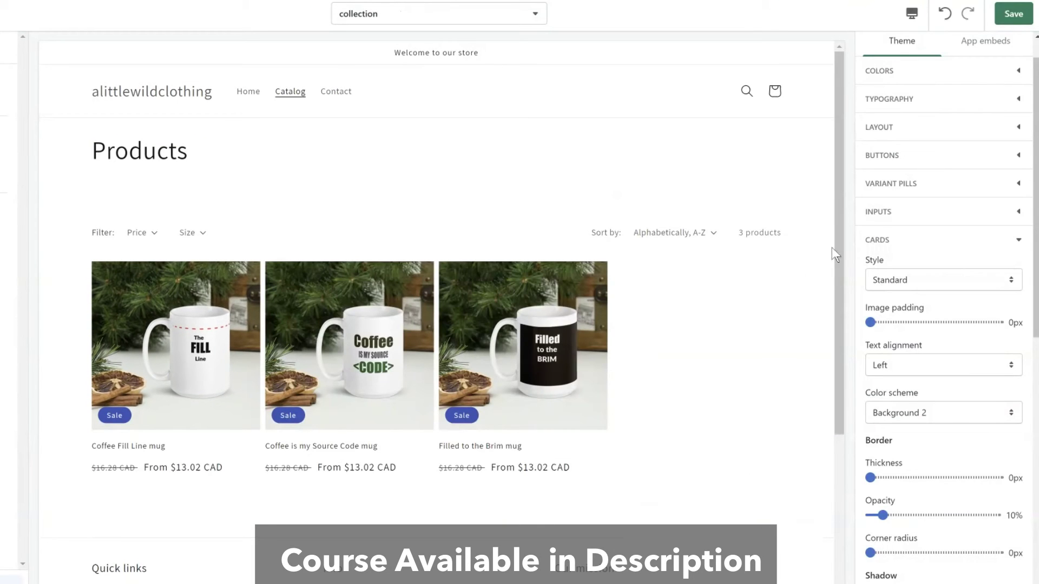
pyautogui.scroll(-2, 909, 249)
pyautogui.click(927, 190)
pyautogui.click(891, 225)
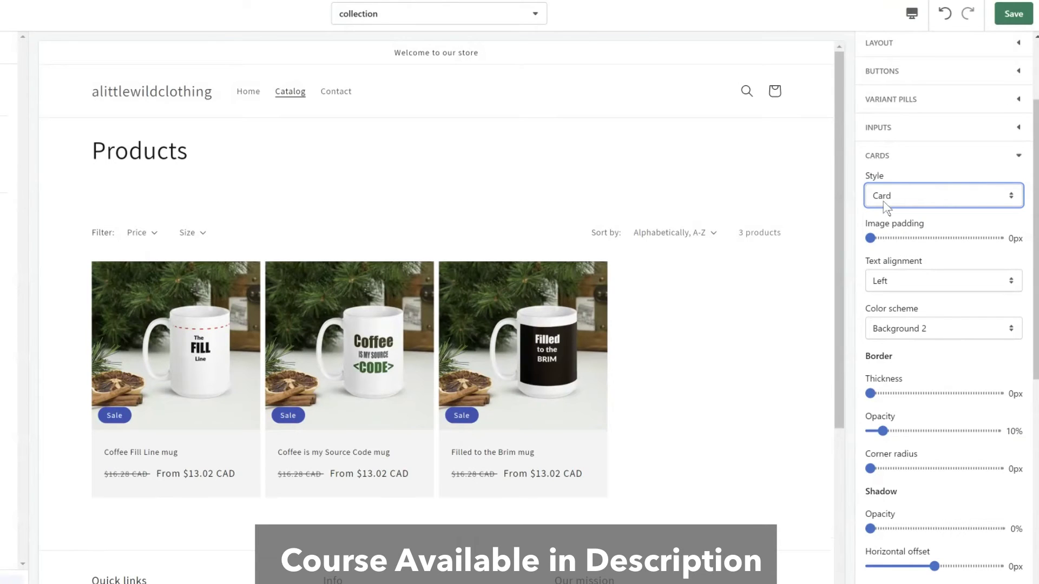
pyautogui.click(883, 202)
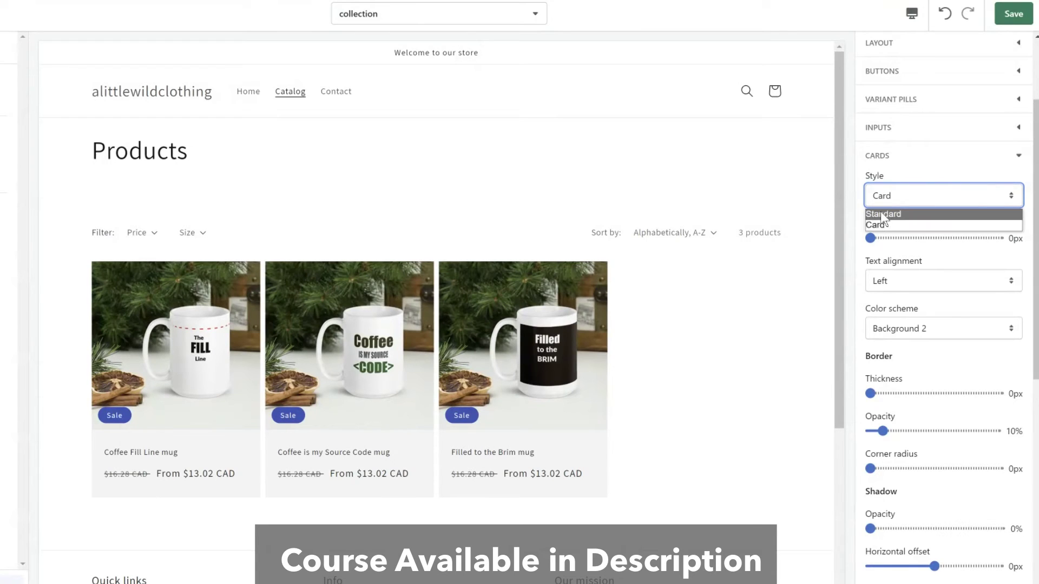
pyautogui.click(881, 212)
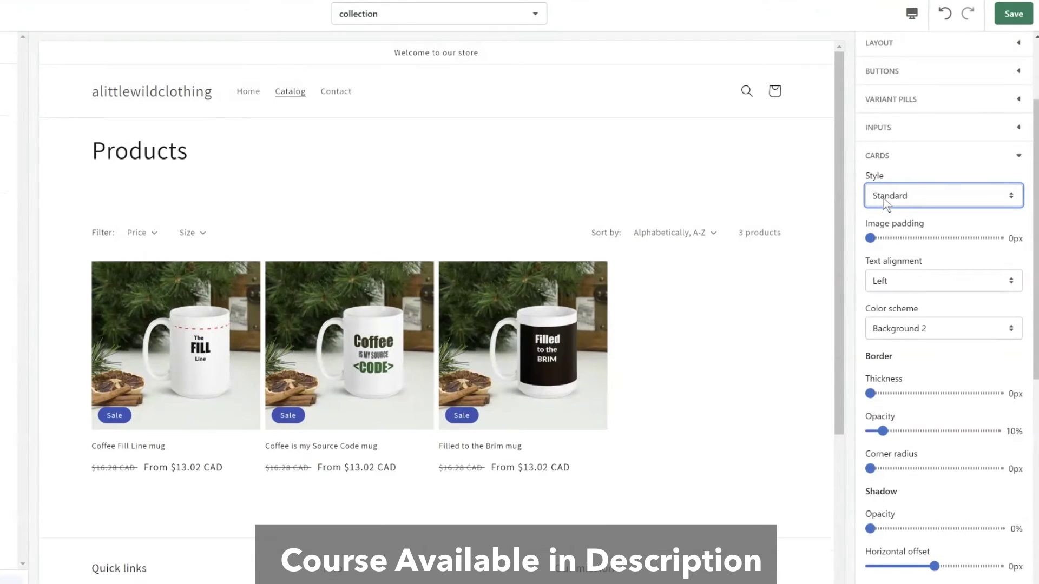
pyautogui.click(885, 205)
pyautogui.click(883, 225)
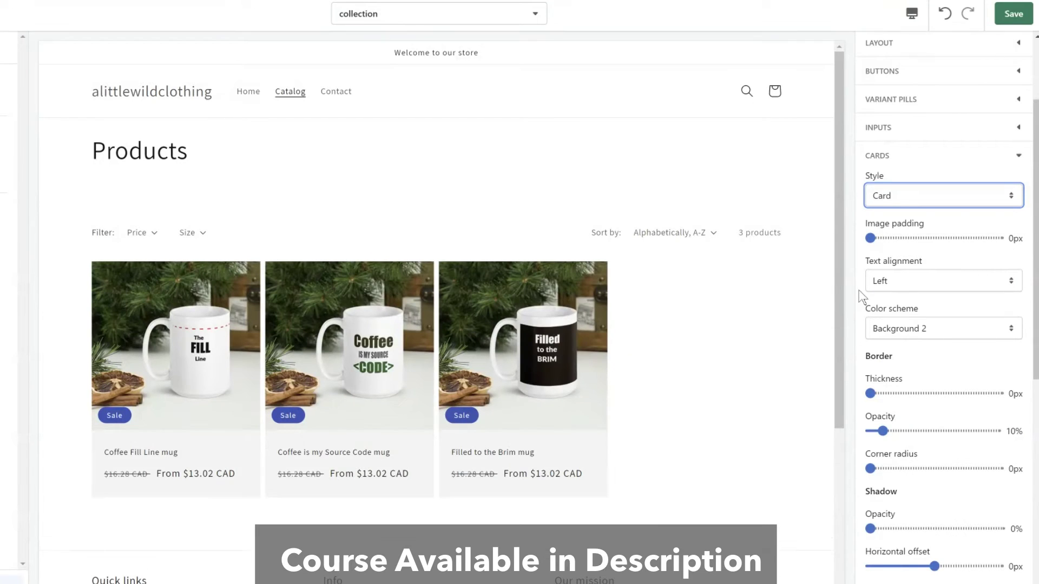
# Add 2px padding around card images and centre the card text.
pyautogui.moveTo(870, 239); pyautogui.dragTo(883, 238)
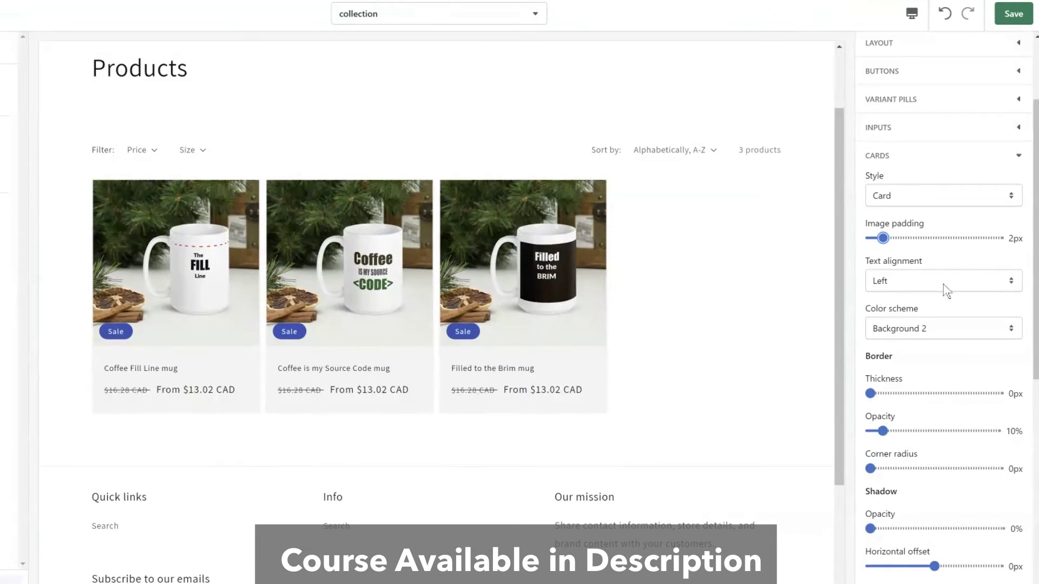
pyautogui.click(943, 283)
pyautogui.click(904, 310)
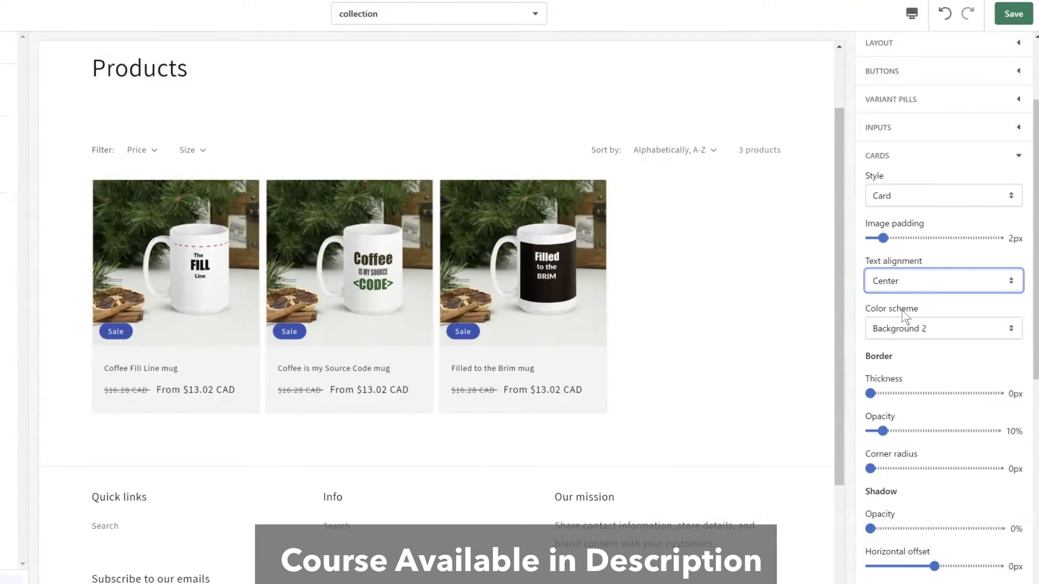
# Try Background 1, Accent 2 and other colour schemes on the product cards.
pyautogui.click(900, 329)
pyautogui.click(895, 367)
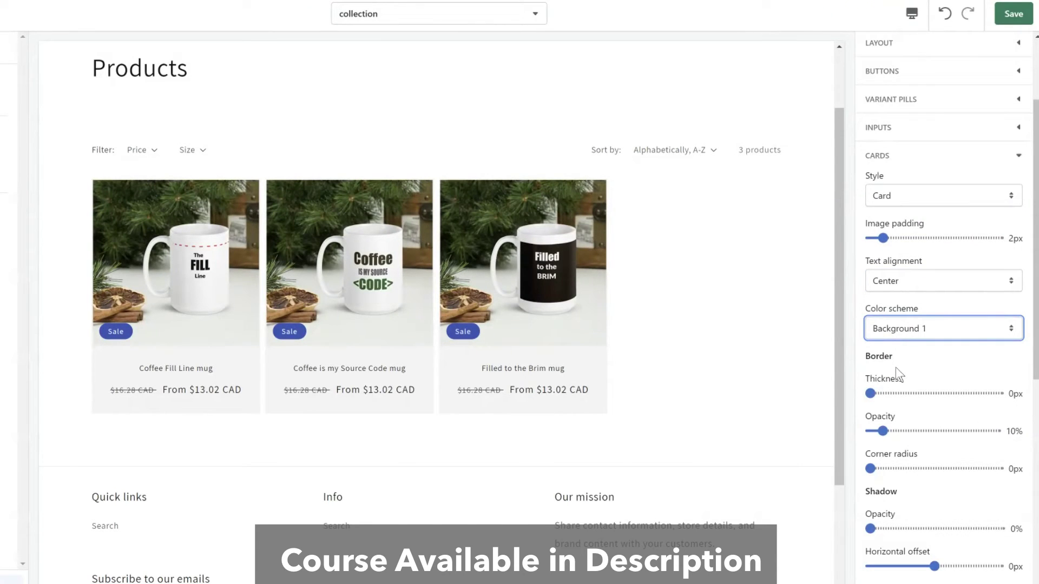
pyautogui.click(879, 336)
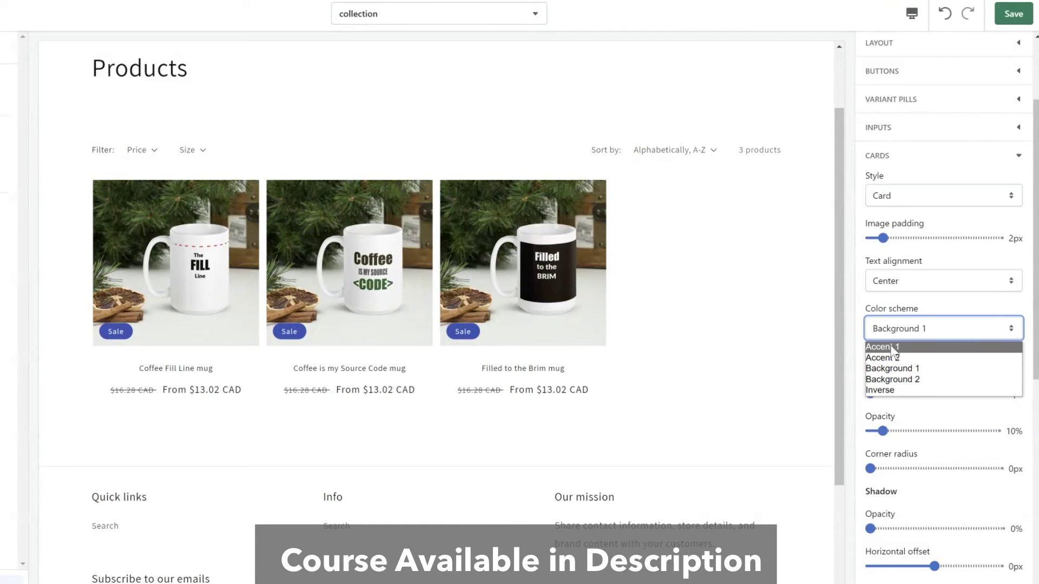
pyautogui.click(833, 276)
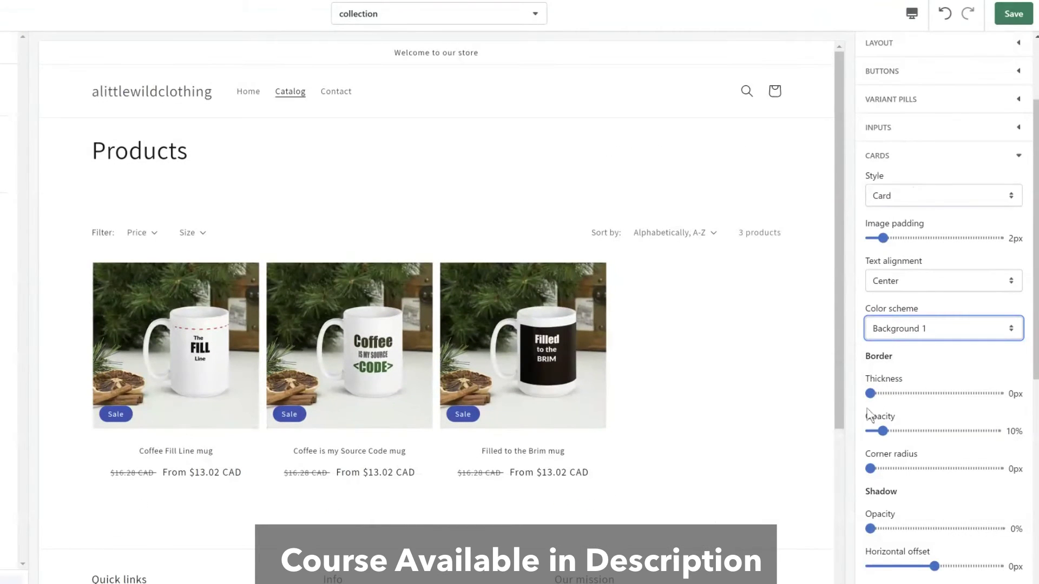
pyautogui.click(904, 326)
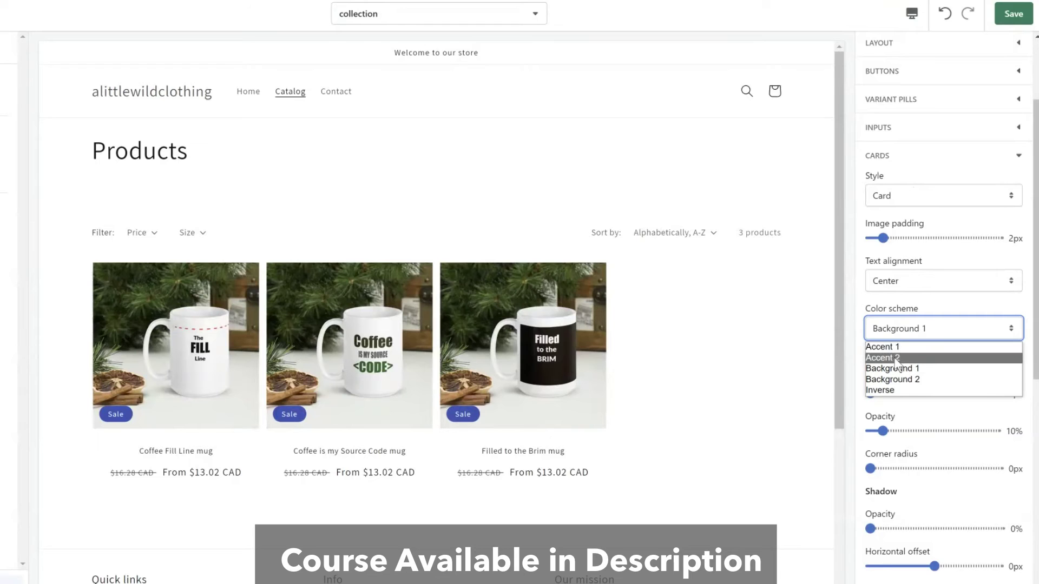
pyautogui.click(896, 358)
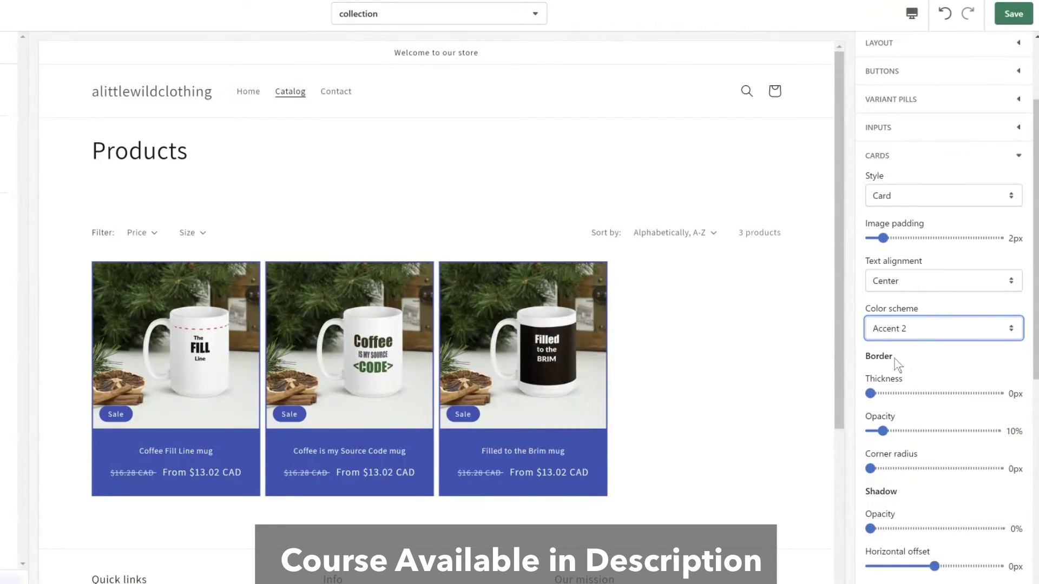
pyautogui.click(915, 330)
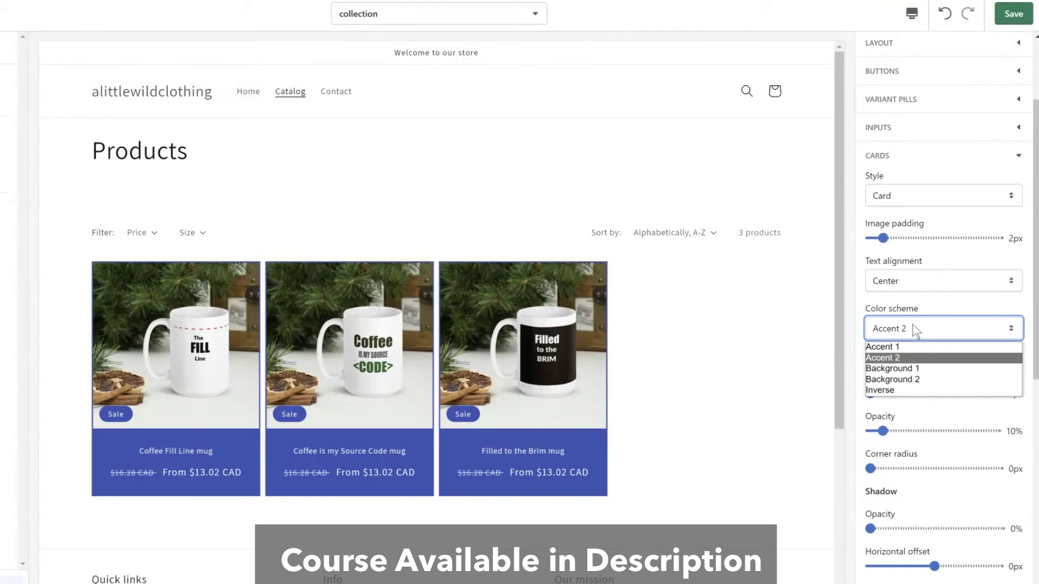
pyautogui.click(908, 389)
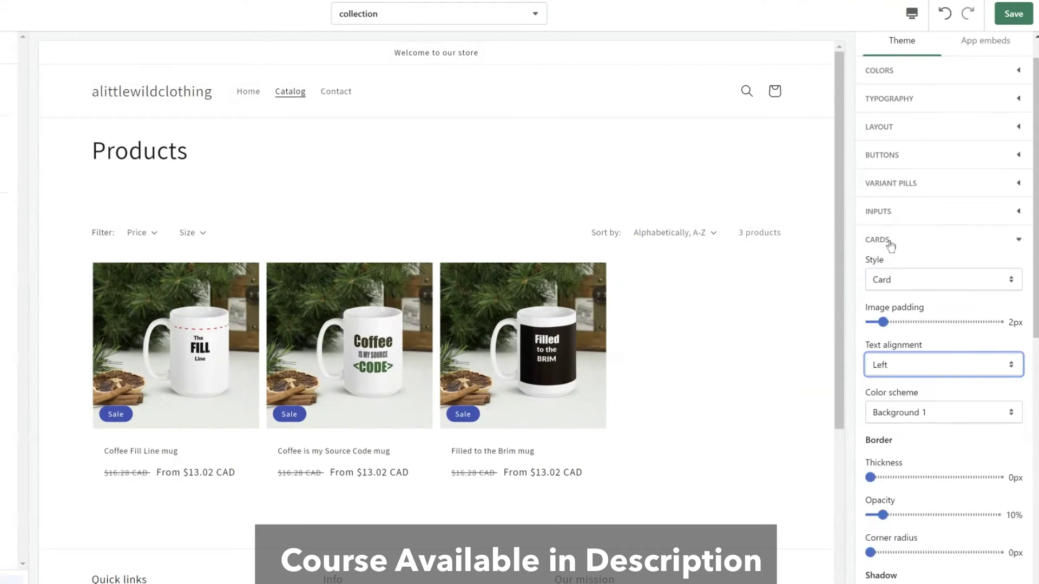
# Open content container settings and view the Coffee is my Source Code mug page, then return home.
pyautogui.click(897, 269)
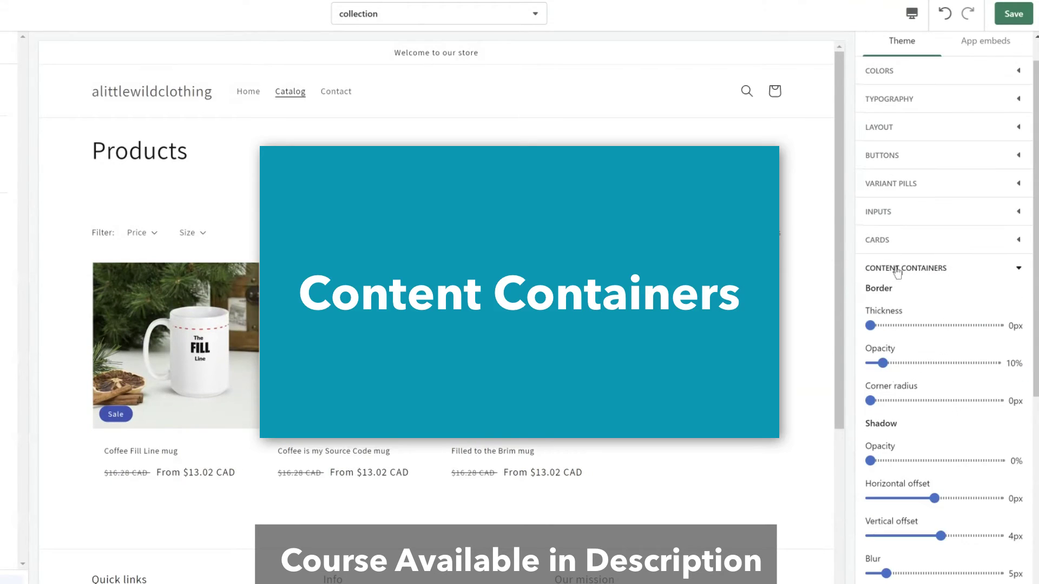
pyautogui.scroll(-4, 790, 260)
pyautogui.scroll(4, 790, 260)
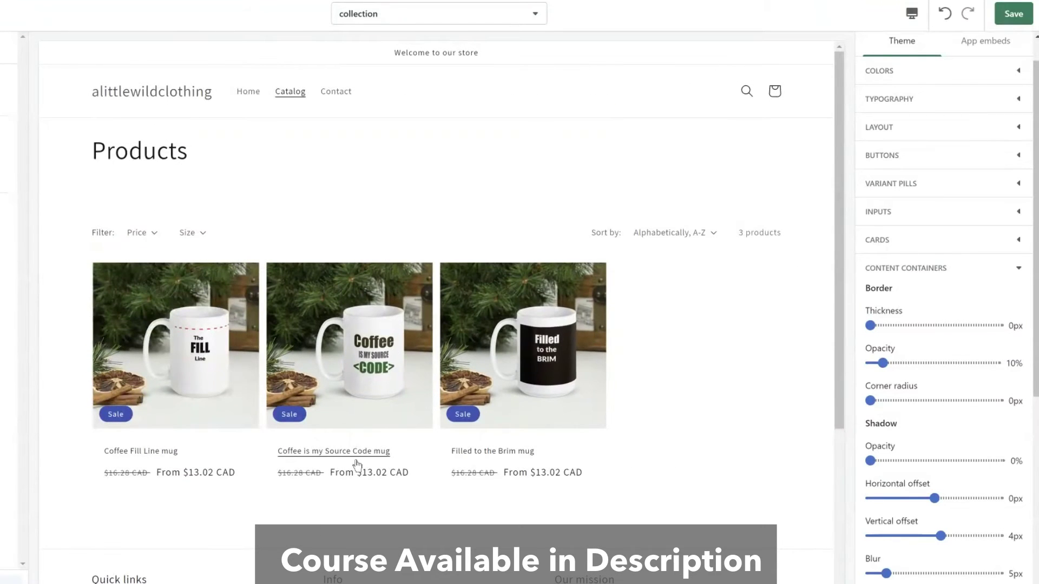
pyautogui.click(358, 465)
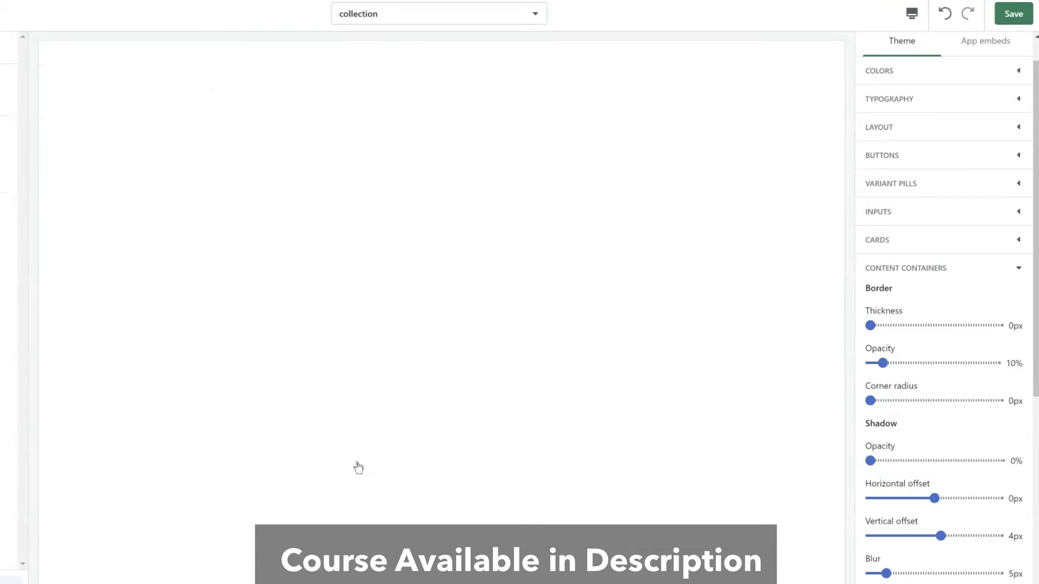
pyautogui.scroll(-4, 676, 322)
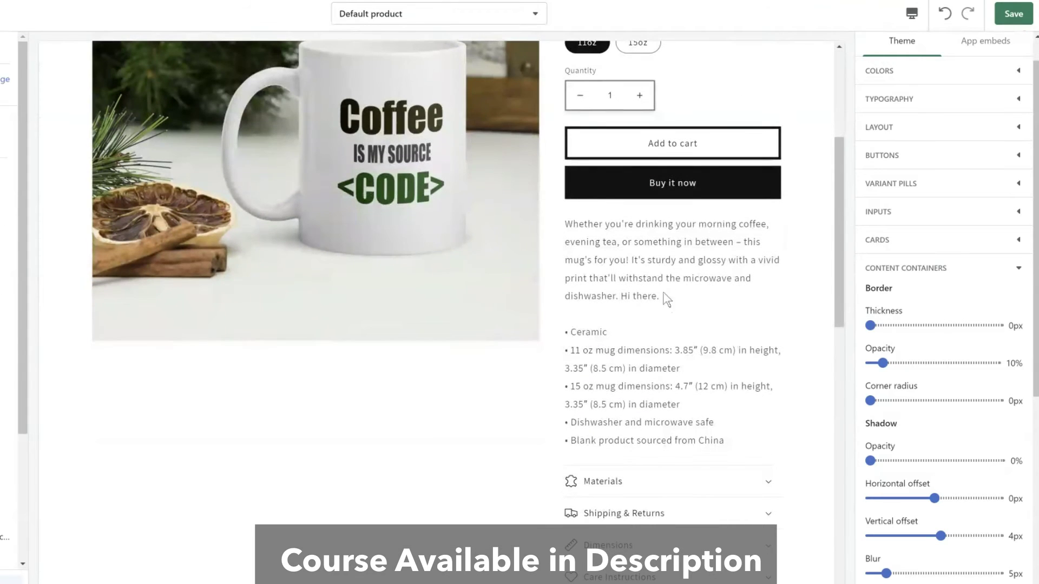
pyautogui.moveTo(563, 227); pyautogui.dragTo(742, 452)
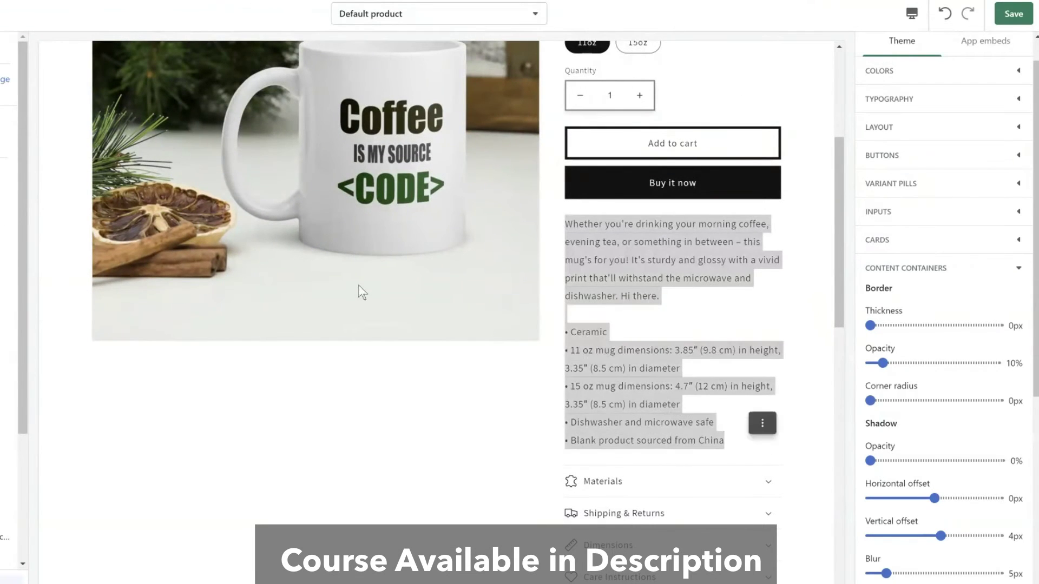
pyautogui.scroll(4, 358, 283)
pyautogui.click(152, 91)
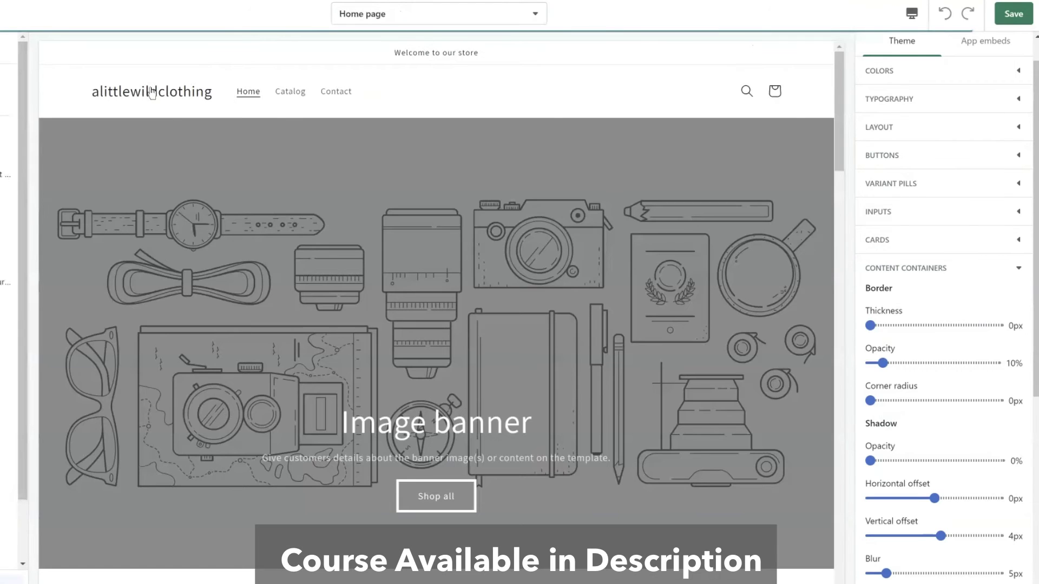
pyautogui.scroll(-10, 323, 308)
pyautogui.scroll(-1, 863, 354)
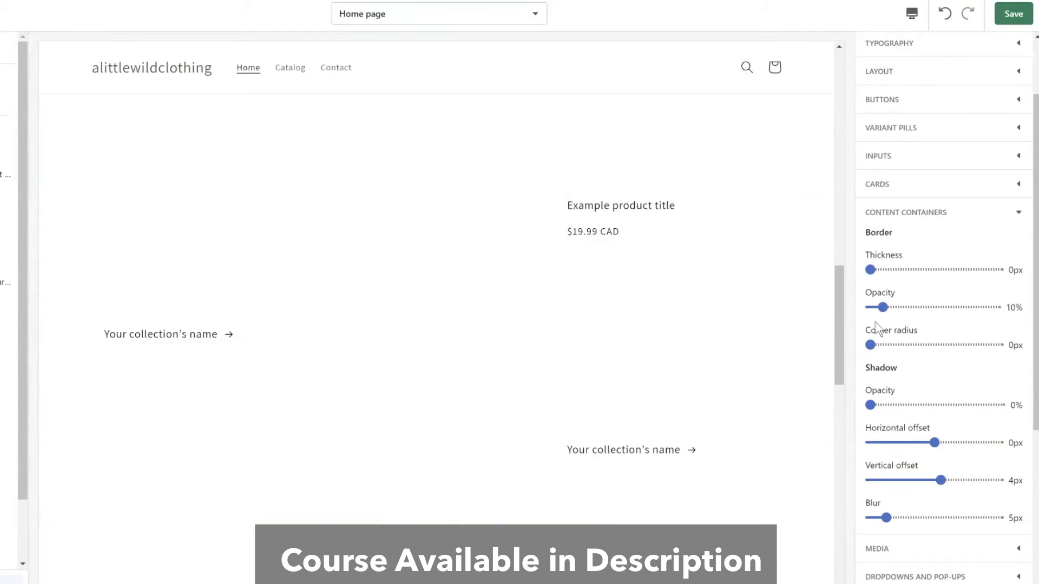
# Set the content container border thickness to 18px and check the framed columns.
pyautogui.moveTo(870, 269); pyautogui.dragTo(963, 270)
pyautogui.scroll(-12, 717, 363)
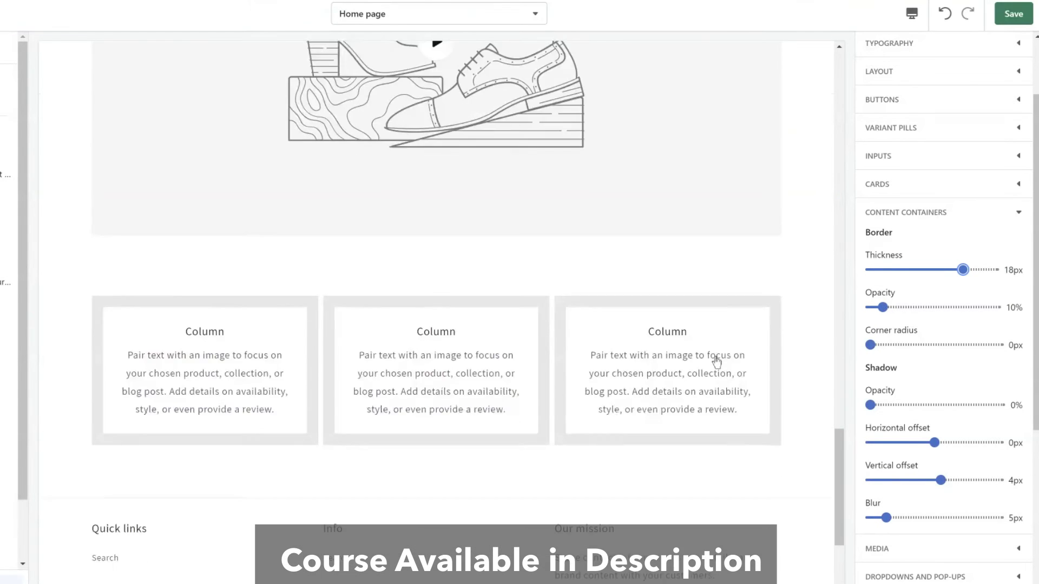
pyautogui.scroll(-3, 717, 361)
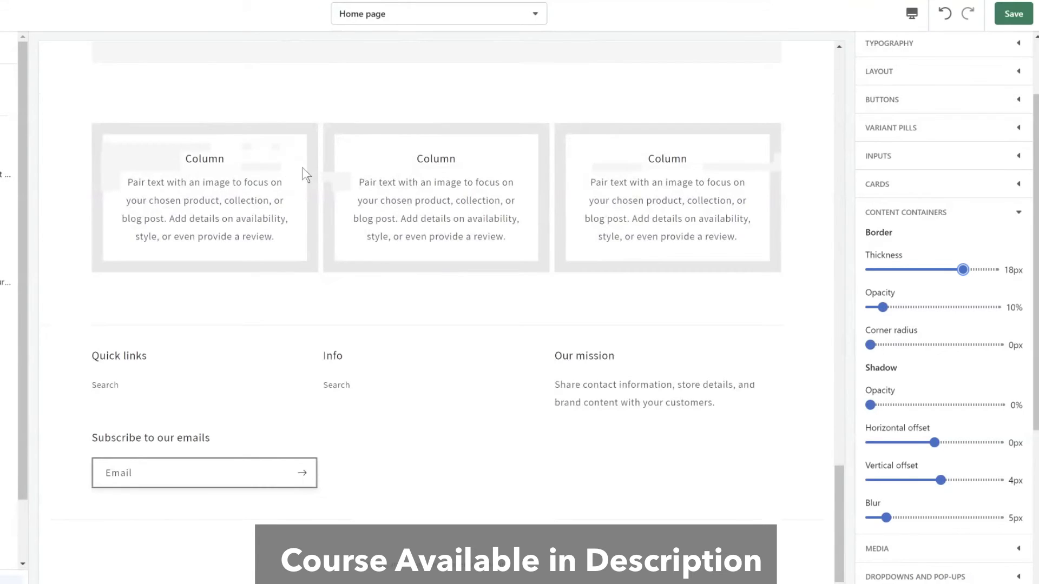
pyautogui.scroll(15, 552, 247)
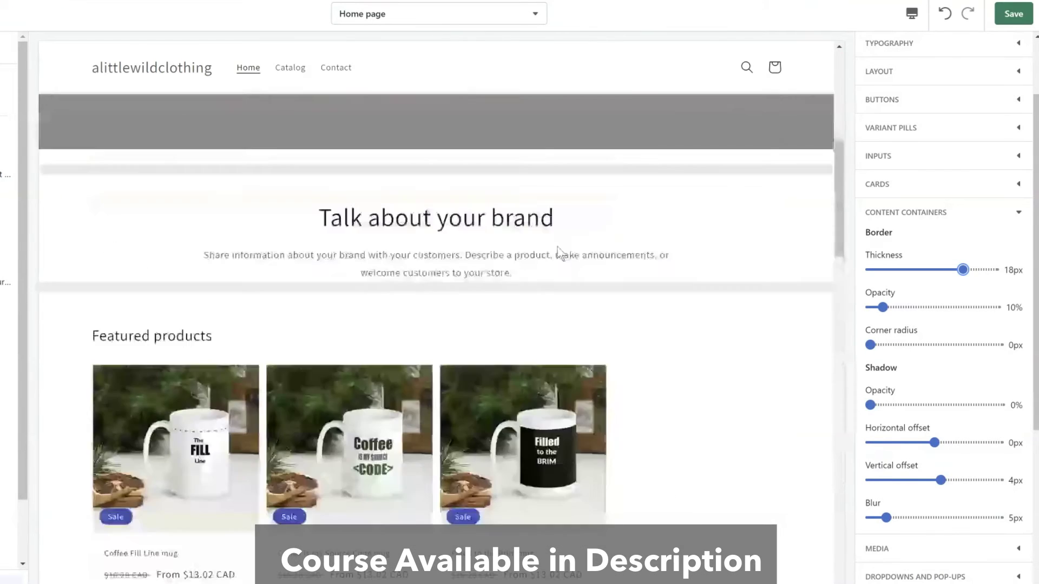
pyautogui.scroll(-5, 557, 247)
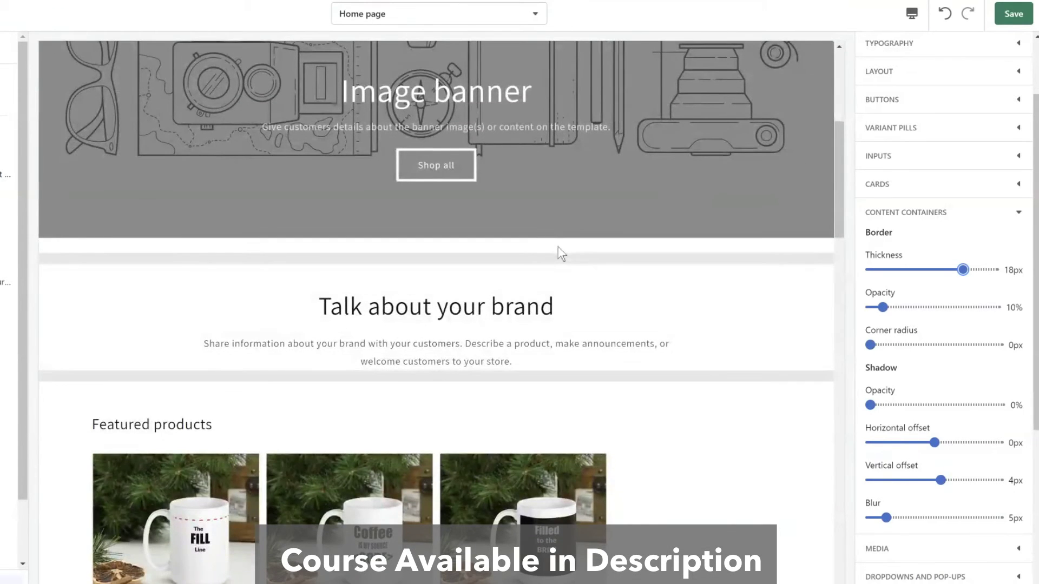
pyautogui.scroll(2, 557, 246)
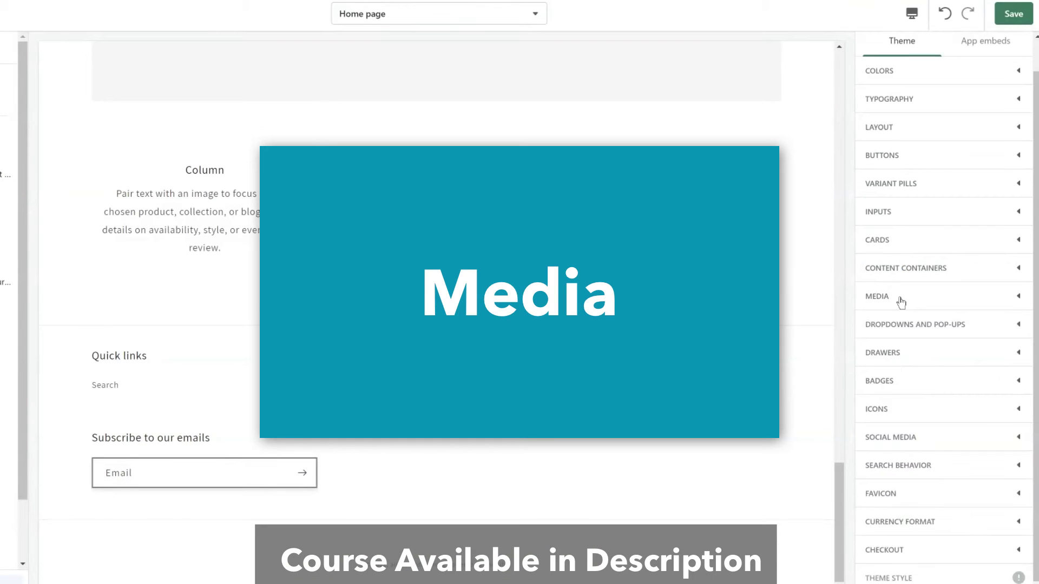
# Open the Filled to the Brim mug page and try a 17px media border.
pyautogui.click(897, 297)
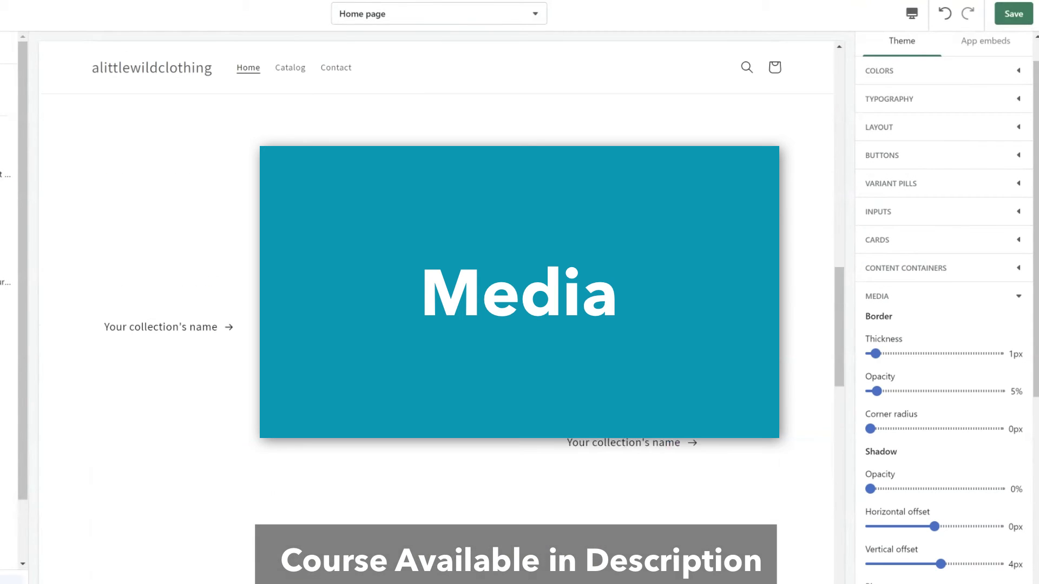
pyautogui.scroll(5, 753, 297)
pyautogui.scroll(5, 753, 297)
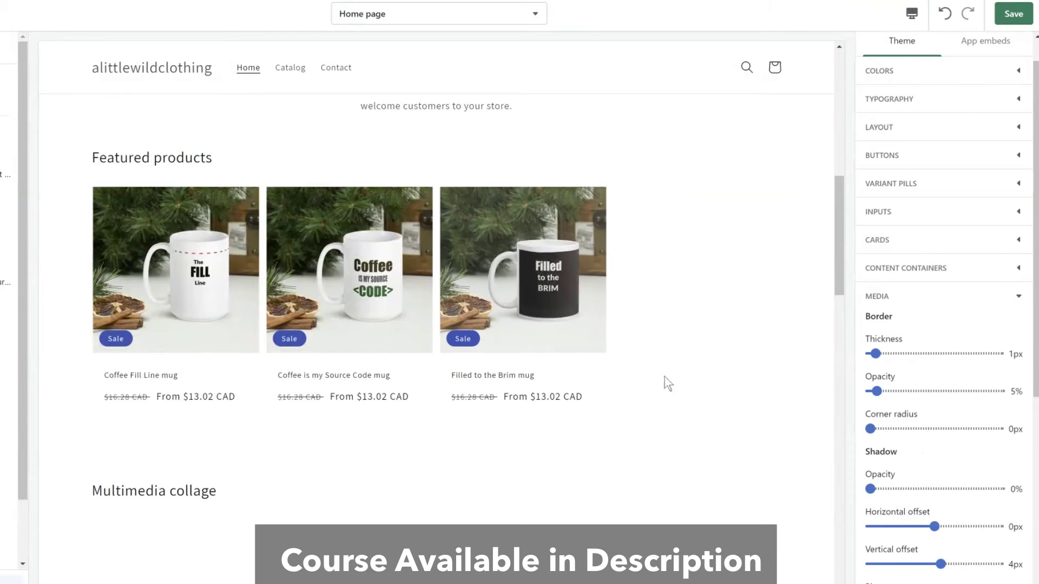
pyautogui.click(522, 373)
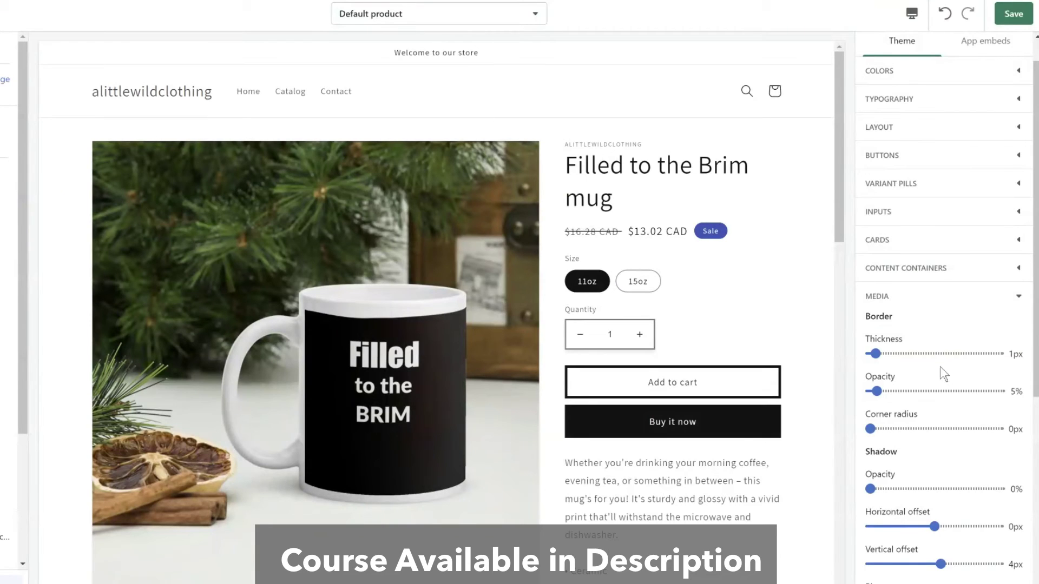
pyautogui.moveTo(877, 352); pyautogui.dragTo(957, 353)
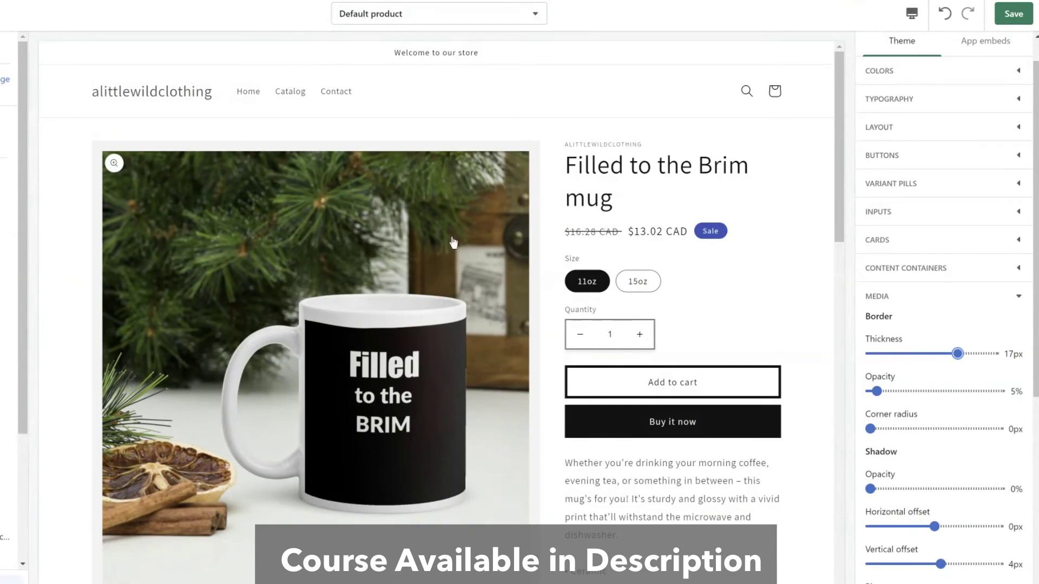
pyautogui.scroll(-5, 450, 239)
pyautogui.scroll(3, 454, 243)
pyautogui.scroll(3, 453, 242)
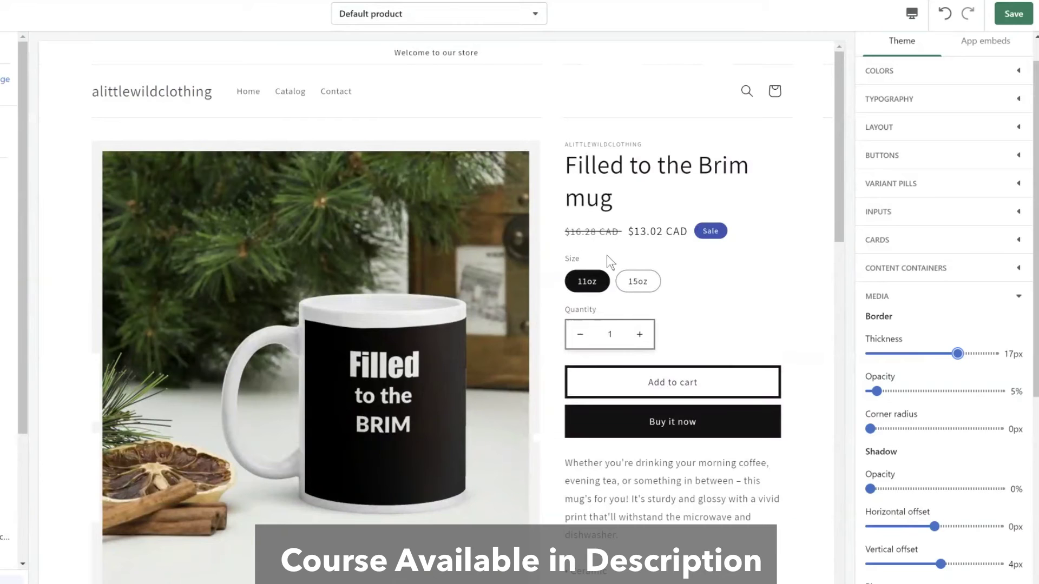
# Reopen the Filled to the Brim mug page and reset the media border to 0px.
pyautogui.click(132, 91)
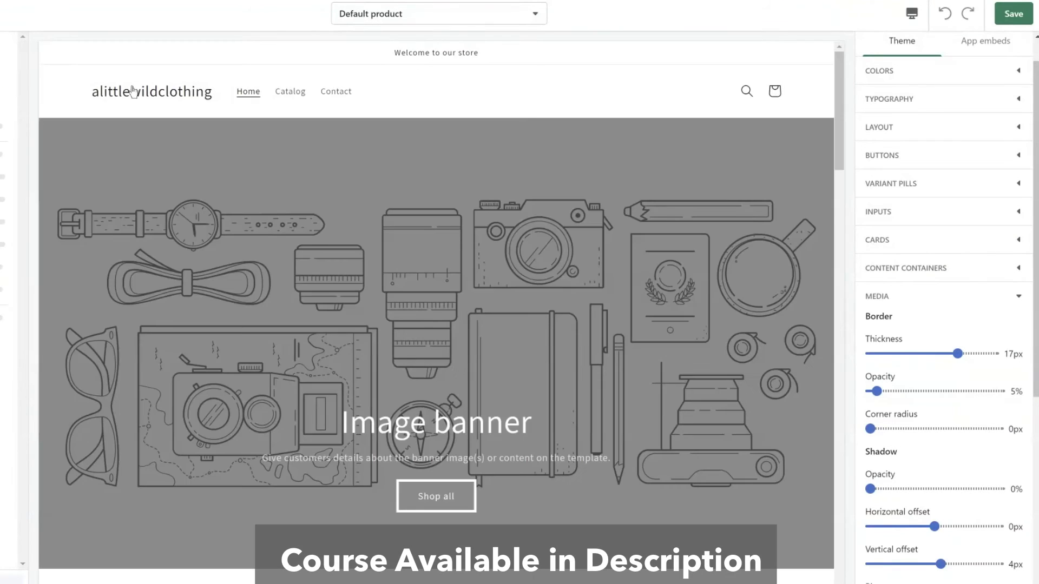
pyautogui.scroll(-8, 399, 313)
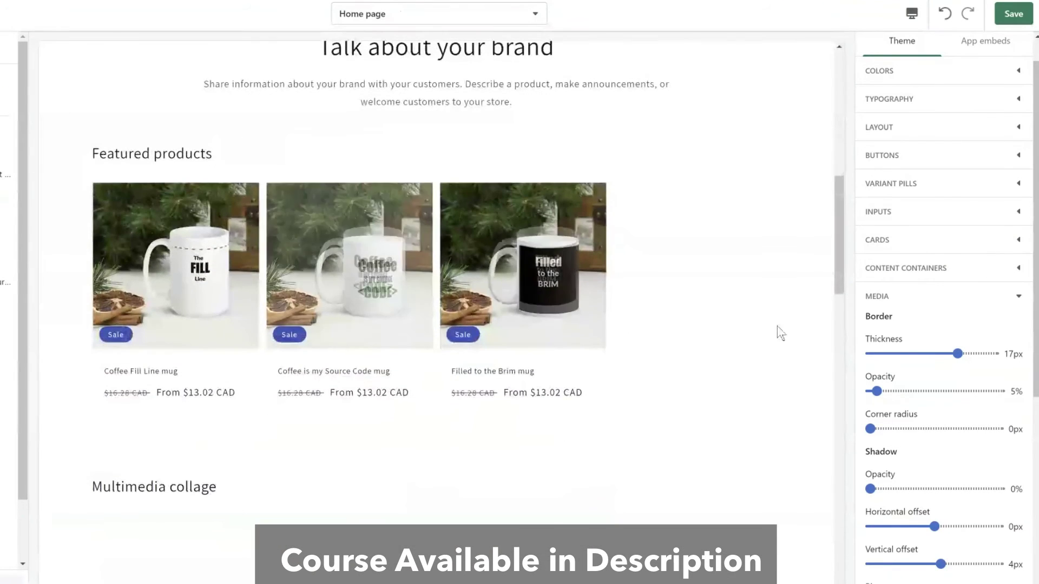
pyautogui.click(544, 310)
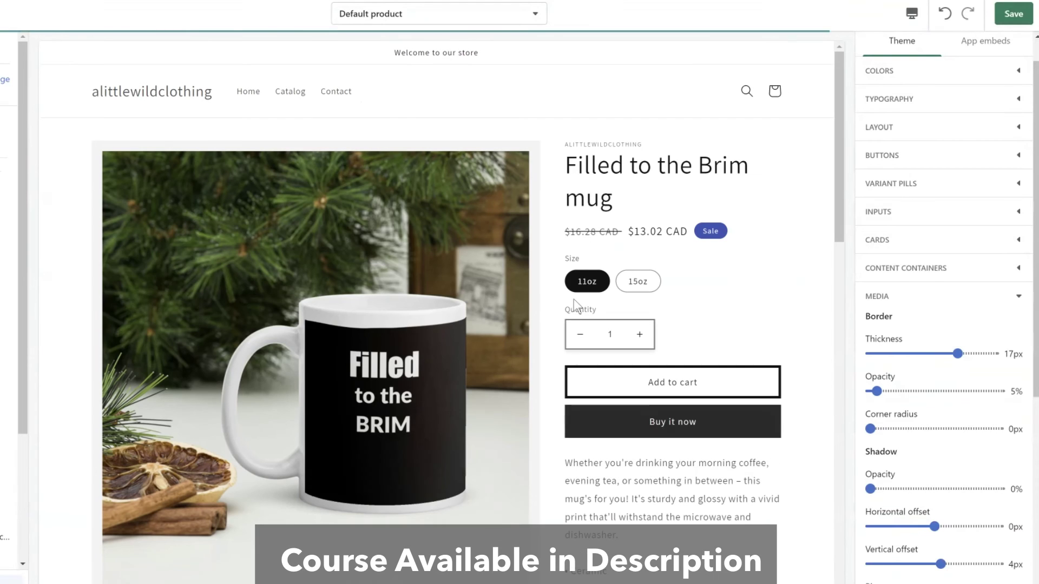
pyautogui.moveTo(957, 353); pyautogui.dragTo(869, 357)
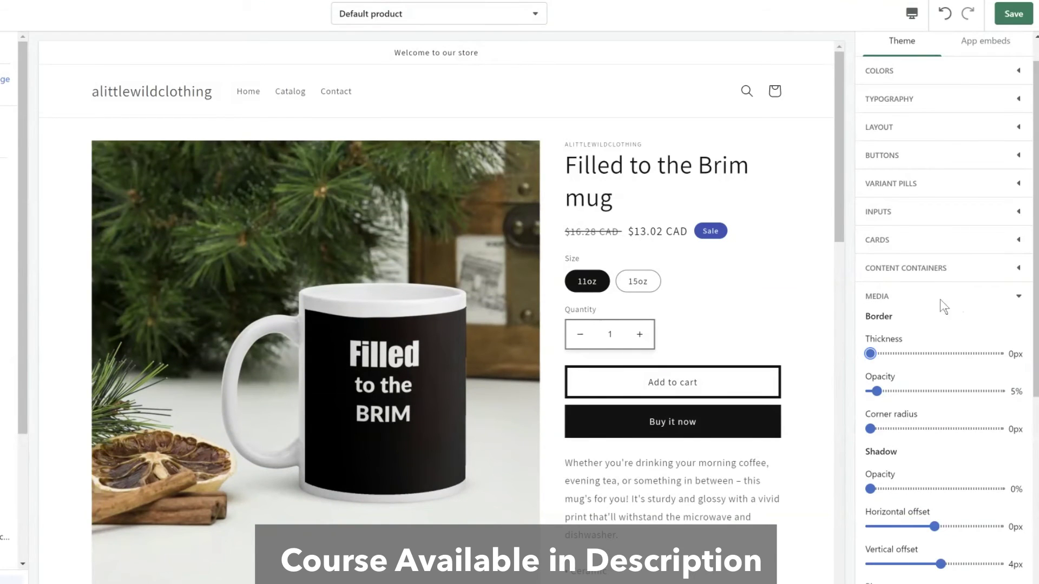
# Check the mobile menu drawer in mobile preview, then return to desktop view.
pyautogui.click(935, 298)
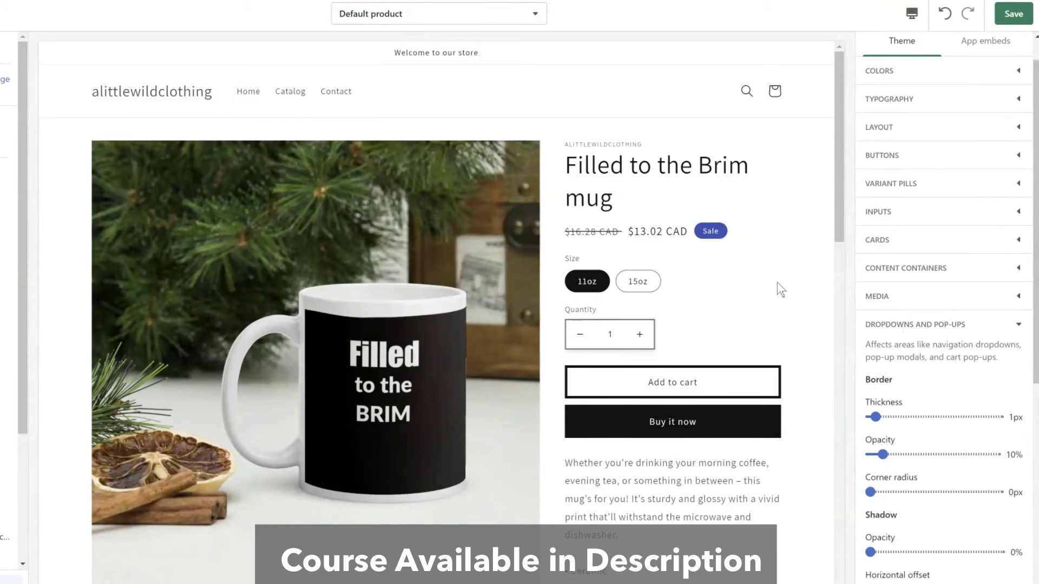
pyautogui.scroll(-3, 742, 276)
pyautogui.scroll(1, 742, 275)
pyautogui.scroll(5, 742, 275)
pyautogui.scroll(-1, 652, 189)
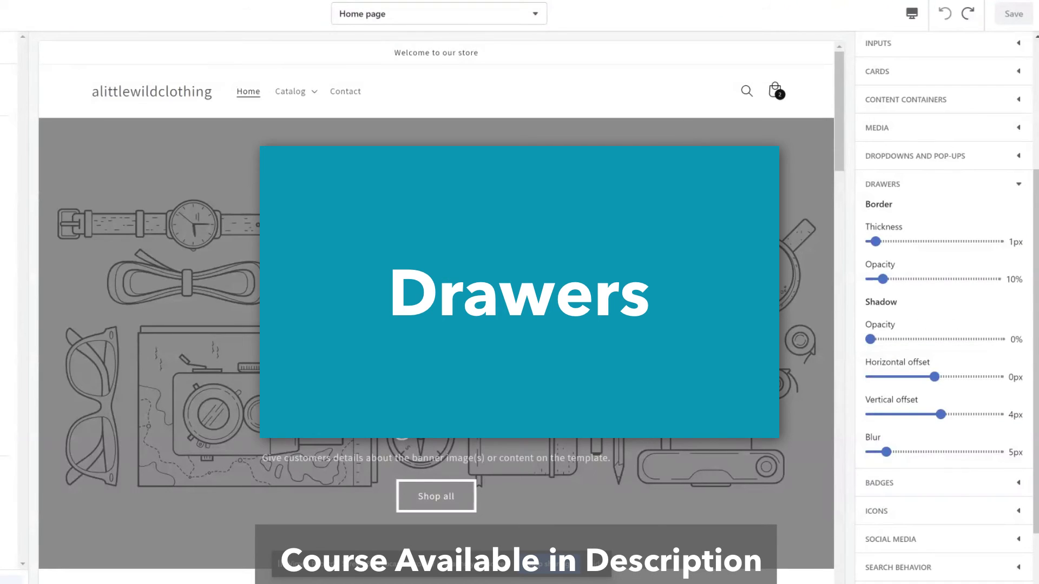
pyautogui.click(912, 15)
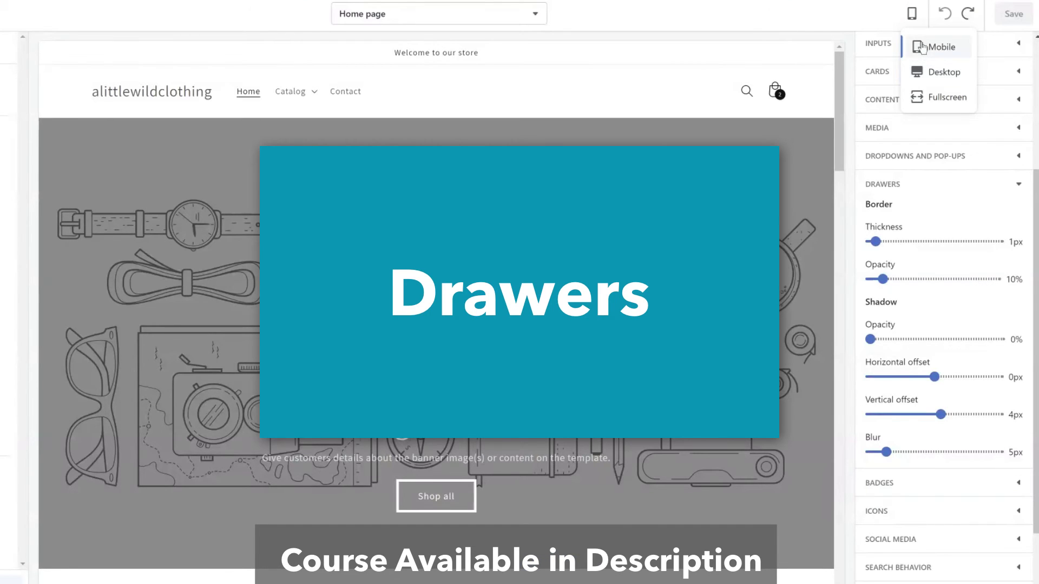
pyautogui.click(923, 47)
pyautogui.click(342, 90)
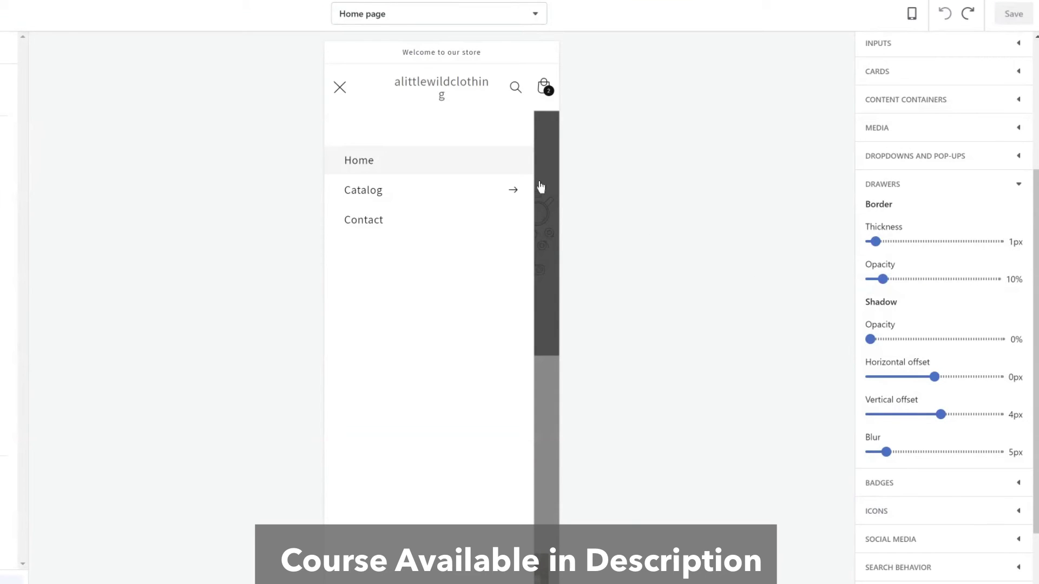
pyautogui.click(912, 15)
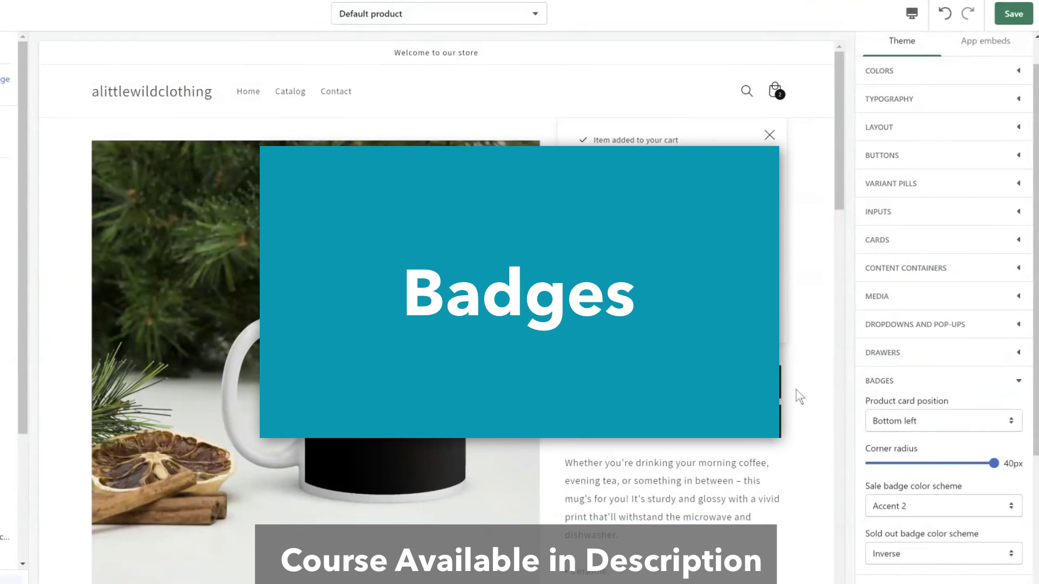
# Move product card badges to Top left and review the Sale badge colour scheme options.
pyautogui.scroll(-5, 208, 371)
pyautogui.scroll(5, 209, 371)
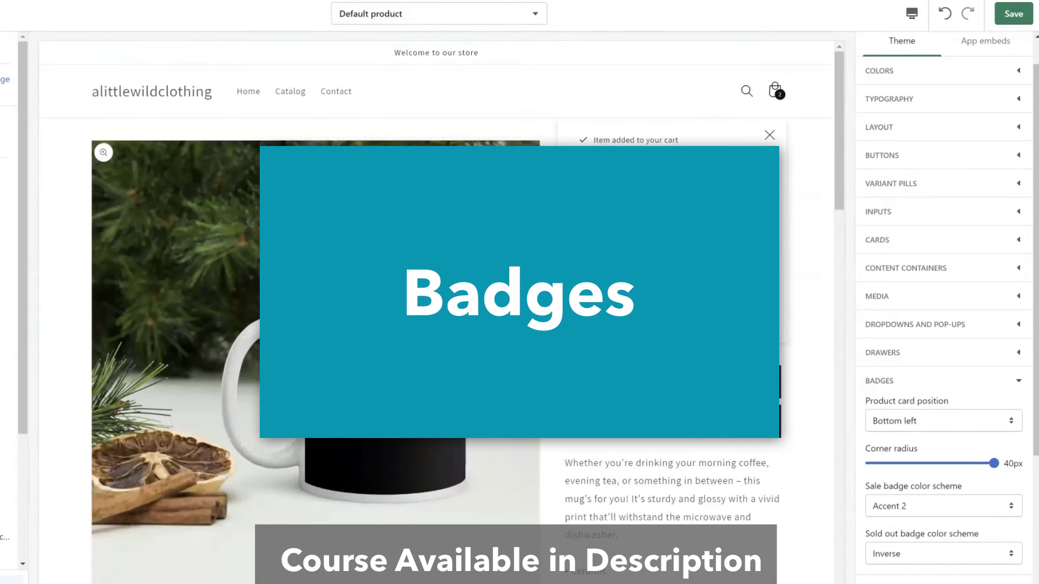
pyautogui.click(171, 85)
pyautogui.scroll(-10, 336, 372)
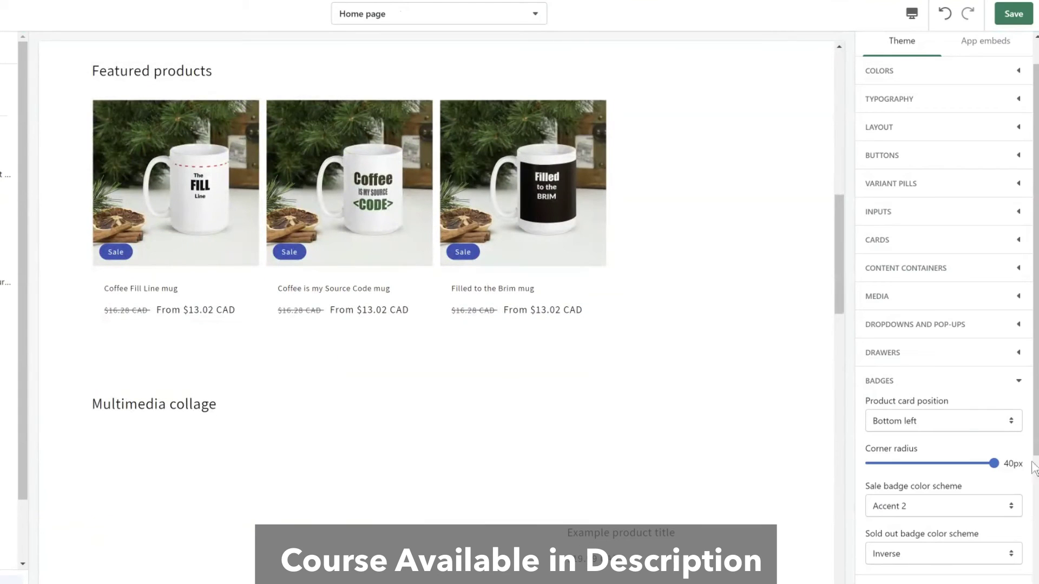
pyautogui.click(938, 421)
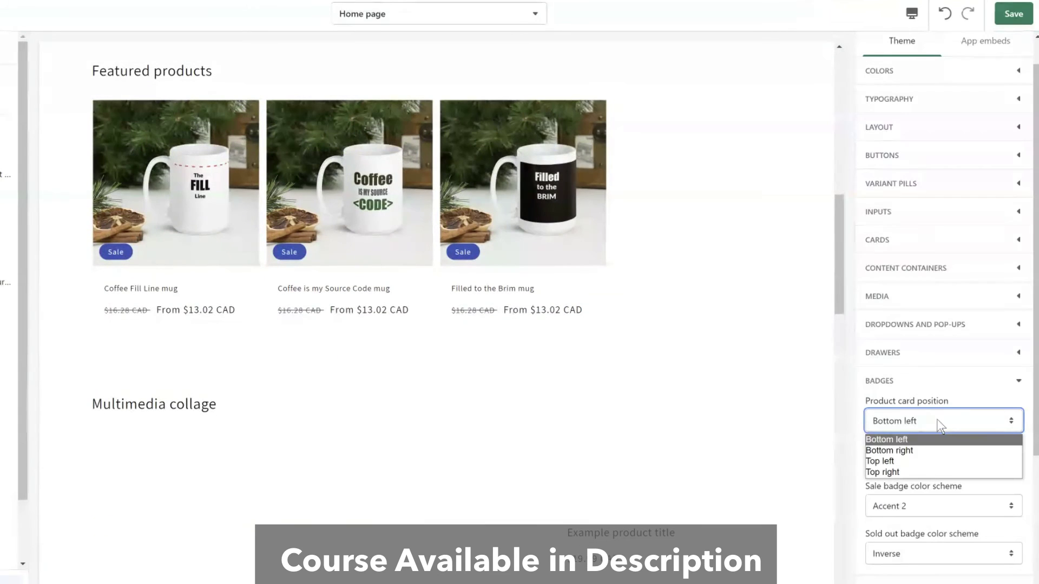
pyautogui.click(911, 461)
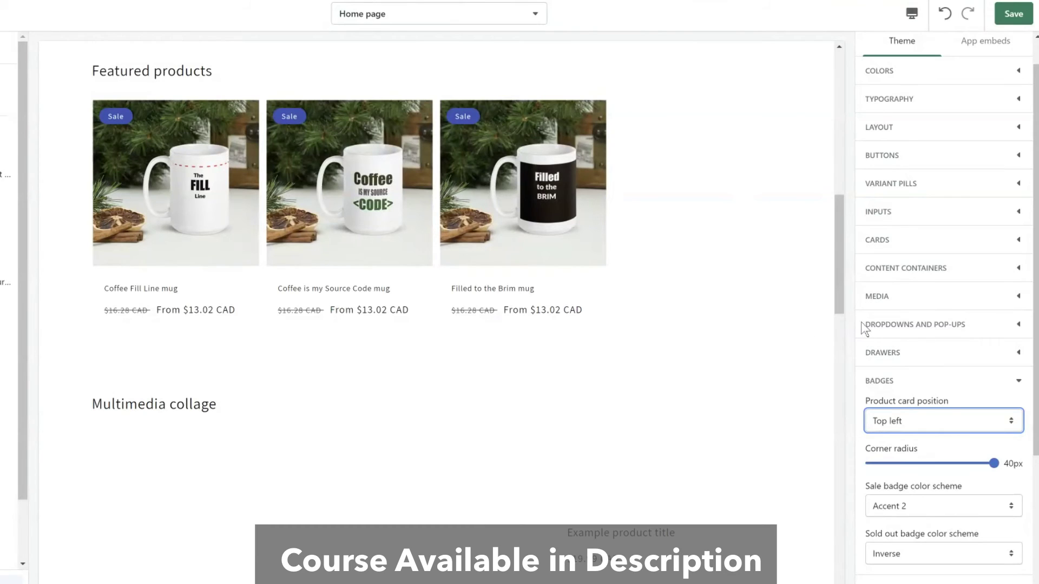
pyautogui.scroll(-3, 924, 272)
pyautogui.click(925, 339)
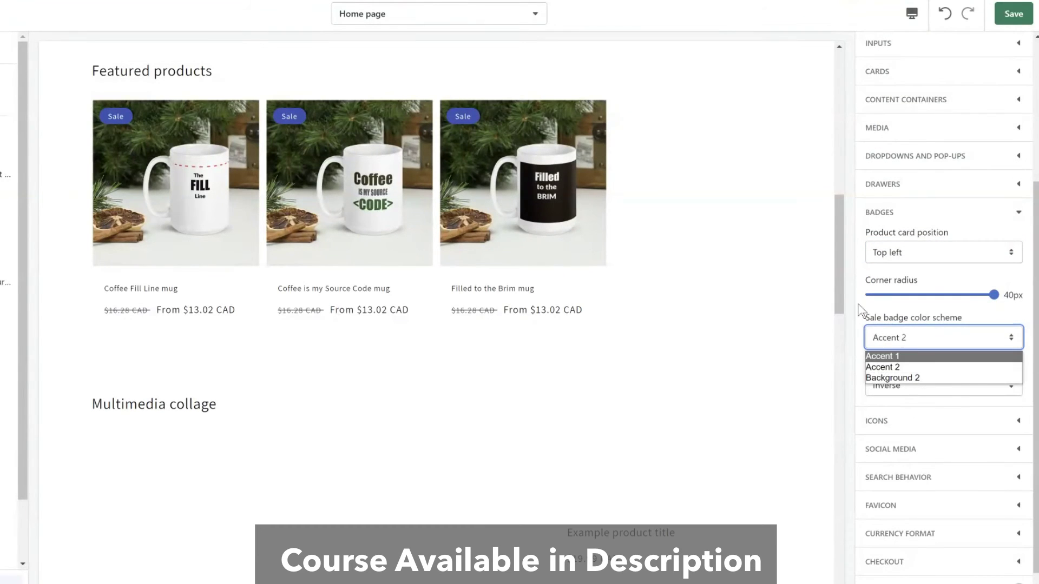
# Keep the sale badge on Accent 2 and change the icon colour from Text to Accent 2.
pyautogui.click(877, 368)
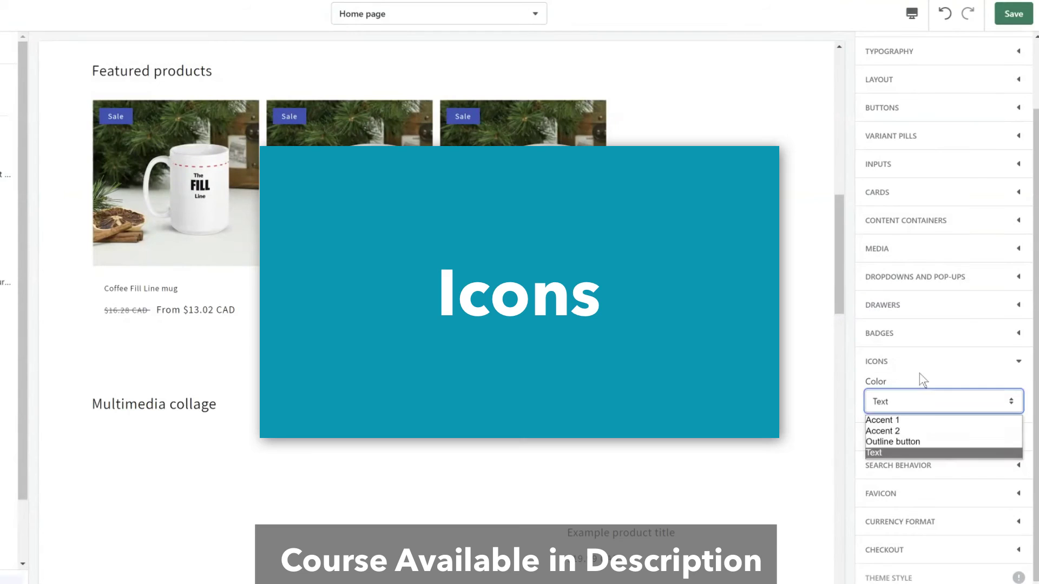
pyautogui.click(920, 373)
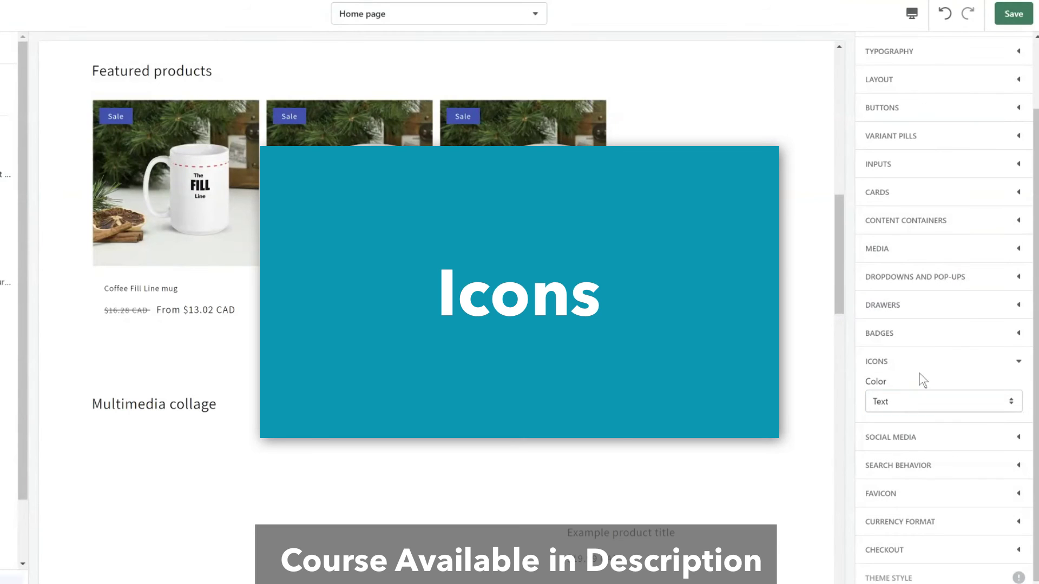
pyautogui.scroll(-15, 700, 339)
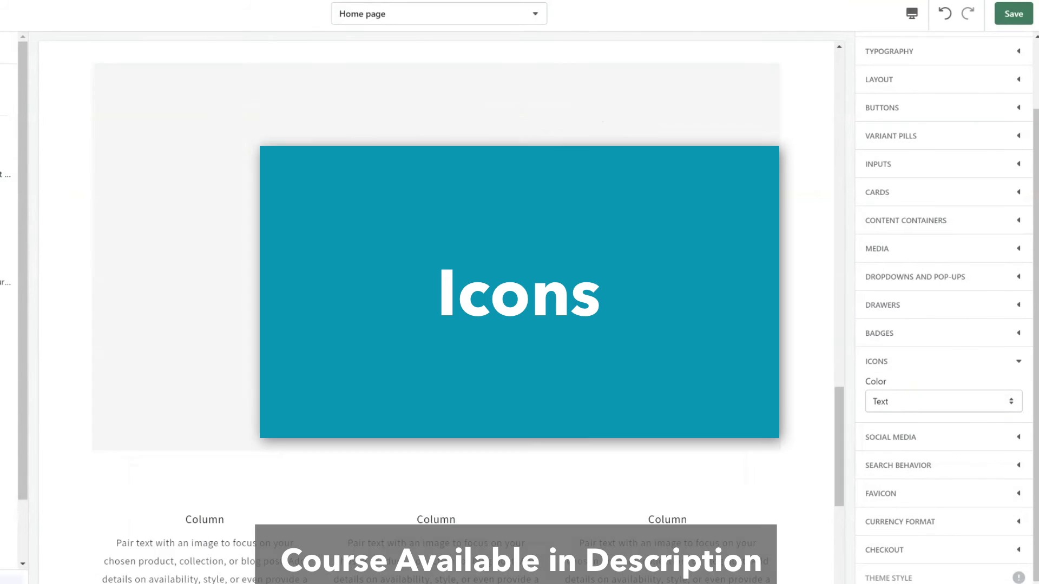
pyautogui.scroll(15, 700, 339)
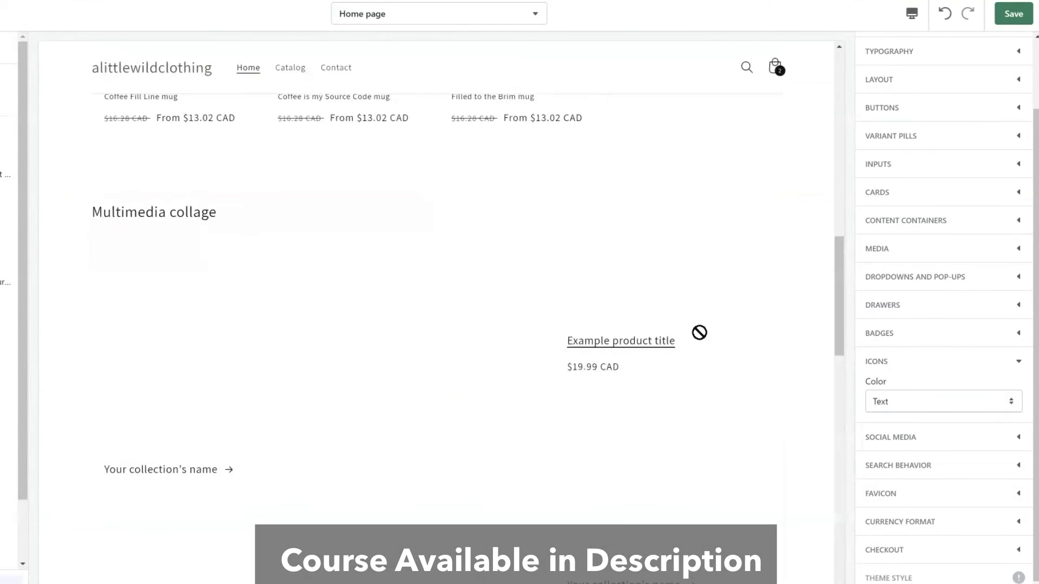
pyautogui.scroll(-10, 699, 333)
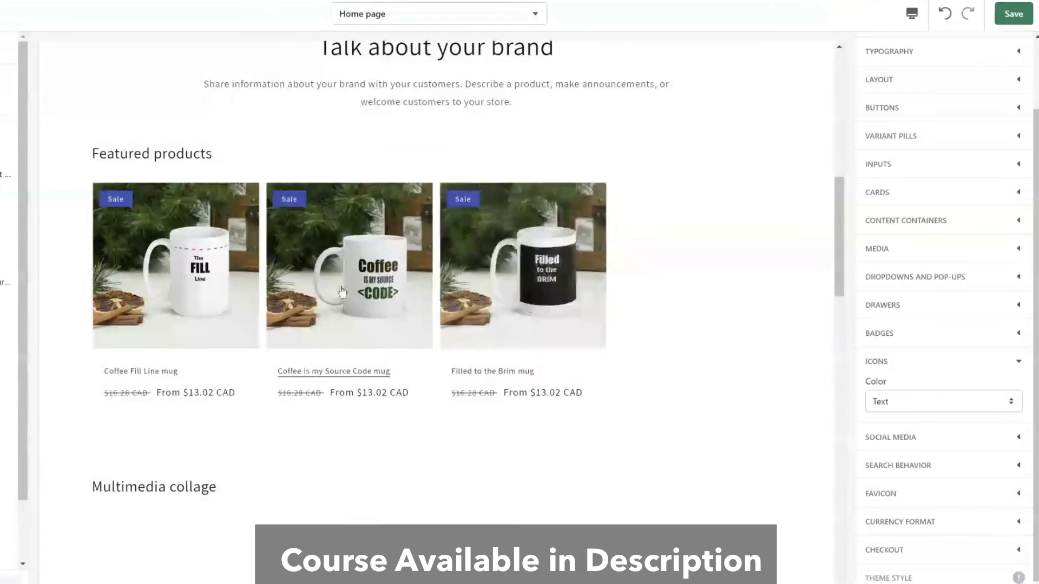
pyautogui.click(379, 287)
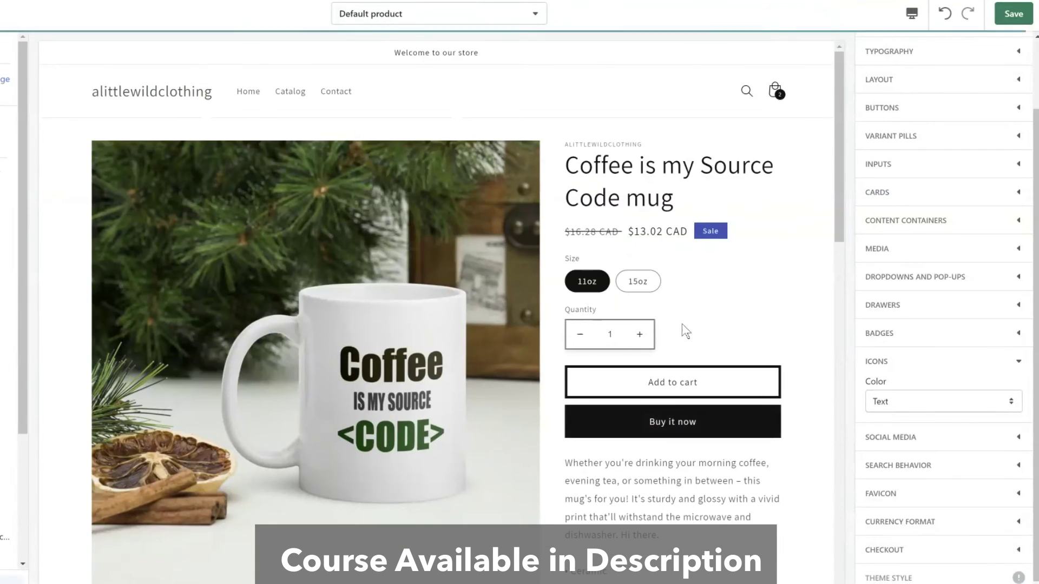
pyautogui.scroll(-5, 682, 325)
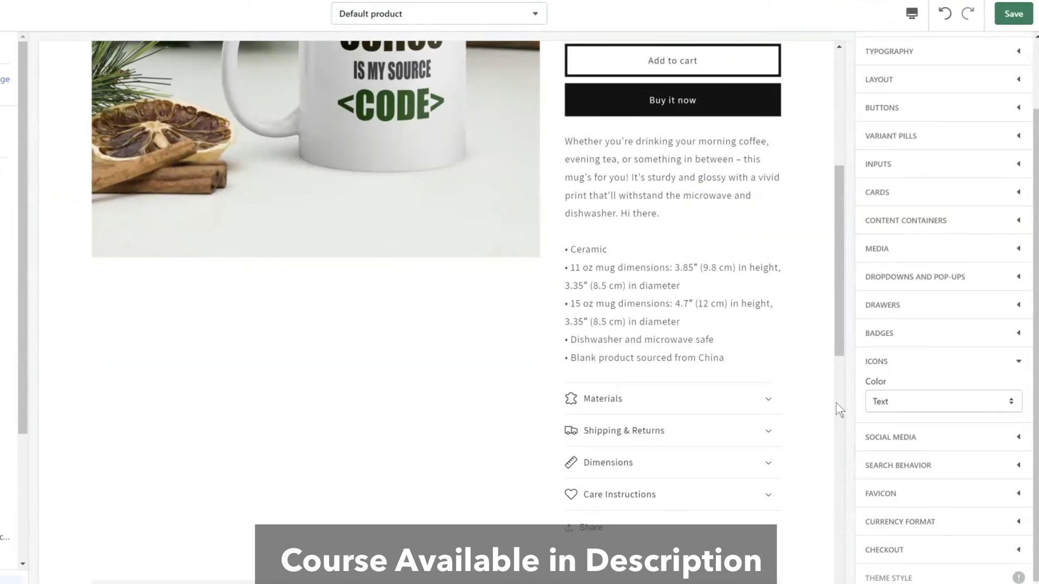
pyautogui.click(903, 411)
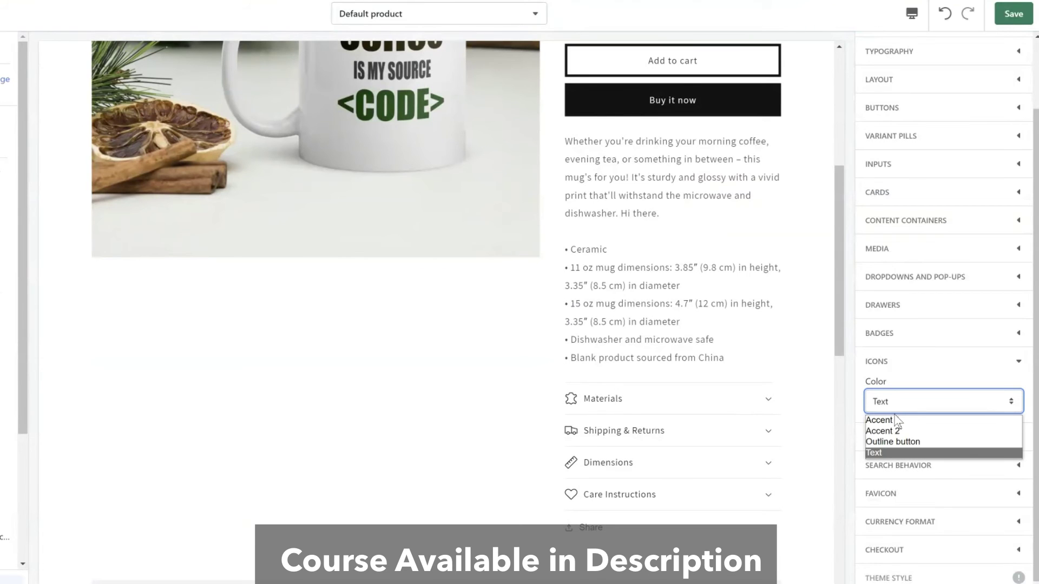
pyautogui.click(887, 431)
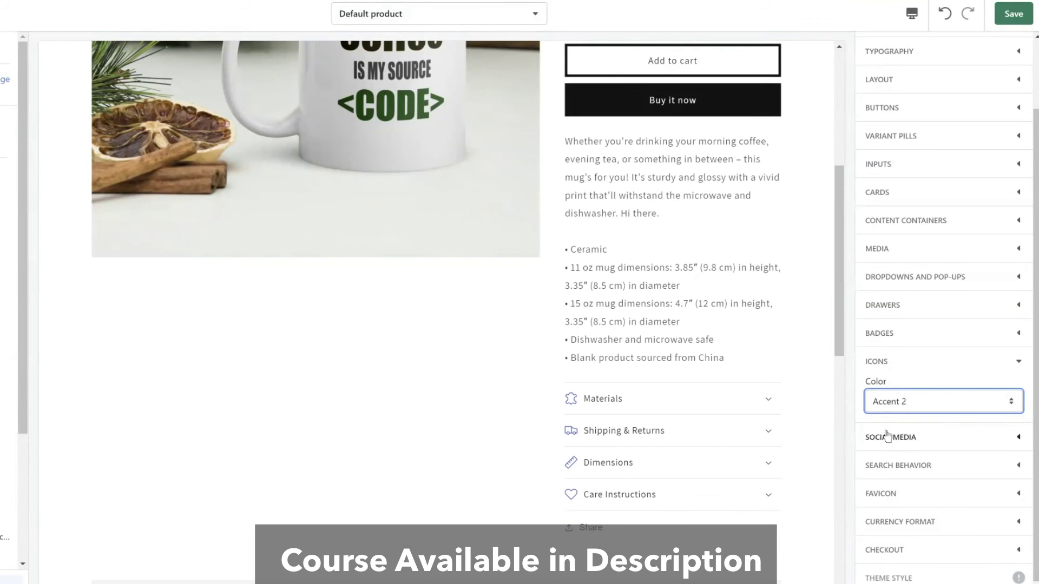
pyautogui.click(888, 406)
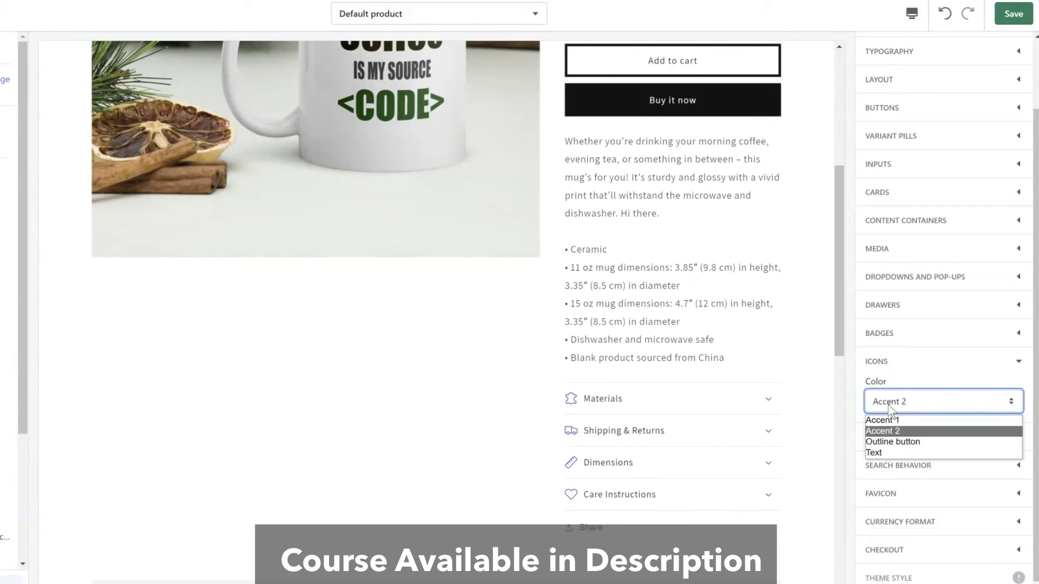
# Review the empty Twitter-to-Tumblr social fields, clearing the Twitter example and focusing Instagram.
pyautogui.click(898, 439)
pyautogui.scroll(-2, 900, 442)
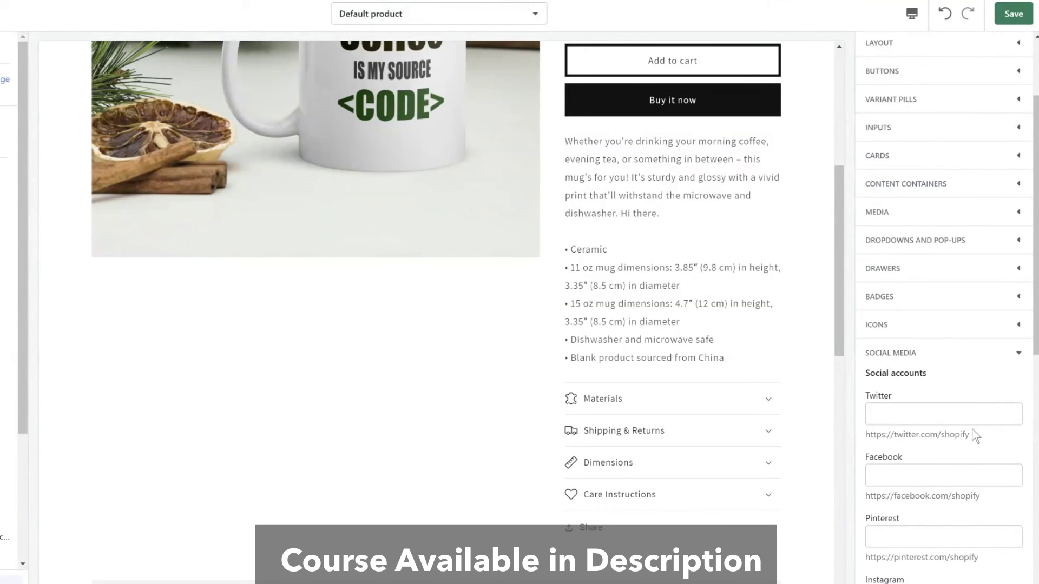
pyautogui.scroll(-4, 975, 436)
pyautogui.moveTo(971, 267); pyautogui.dragTo(897, 267)
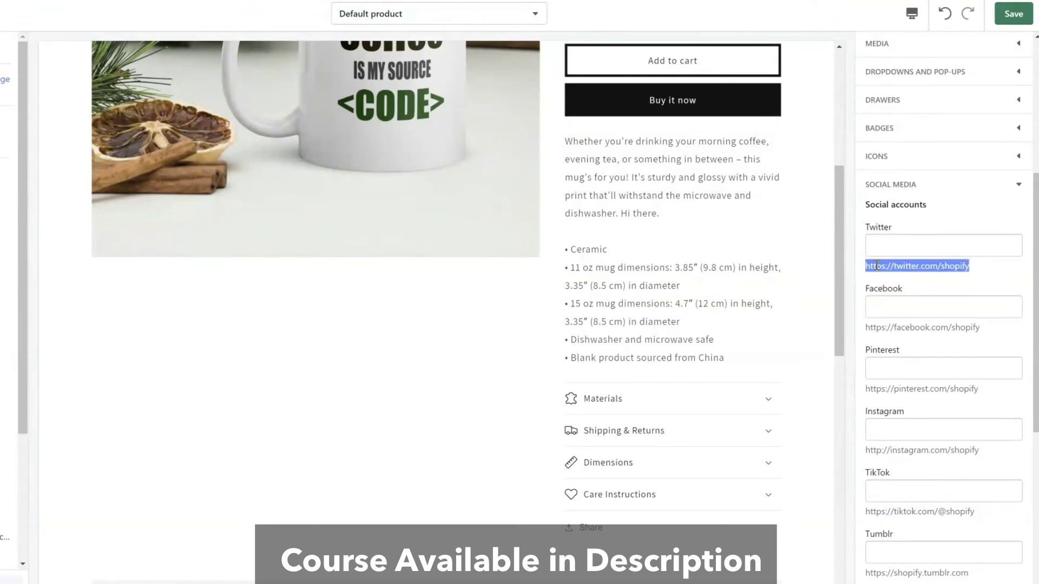
pyautogui.click(876, 265)
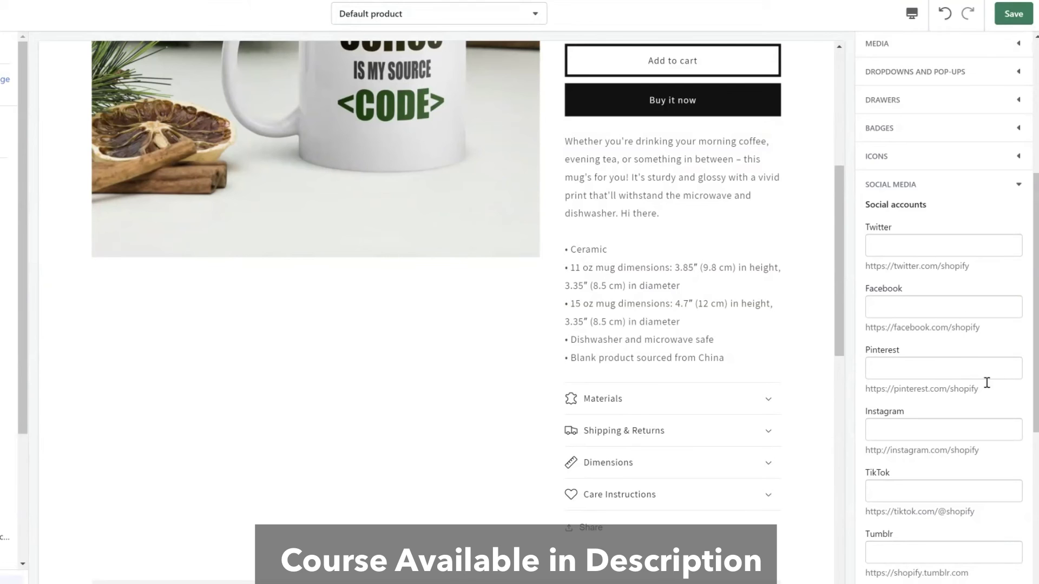
pyautogui.scroll(-3, 987, 386)
pyautogui.moveTo(981, 281); pyautogui.dragTo(864, 282)
pyautogui.click(893, 261)
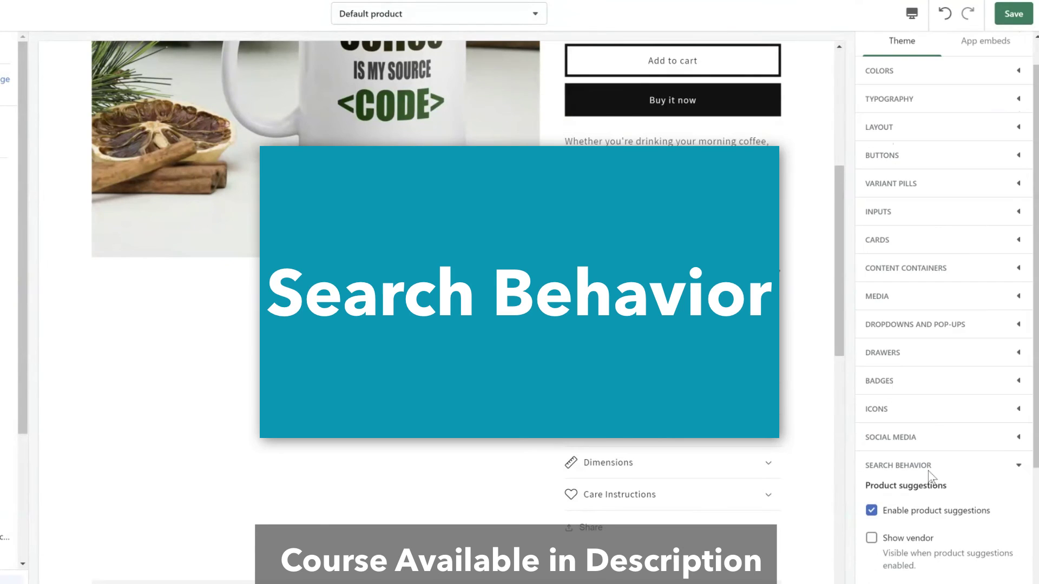
# Search the preview store for 'coffee' and turn off Show price in suggestions.
pyautogui.scroll(-2, 929, 468)
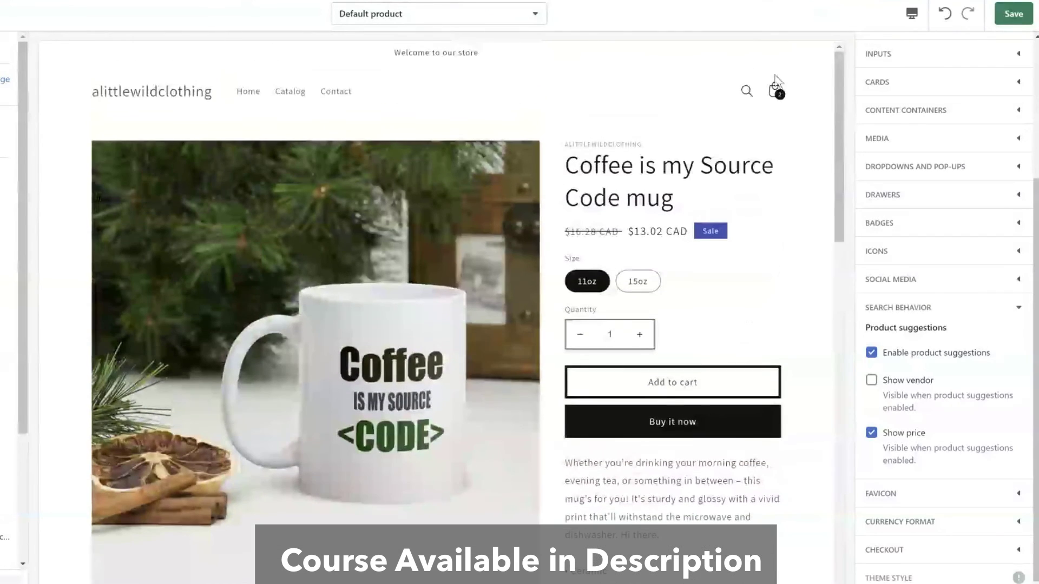
pyautogui.click(747, 92)
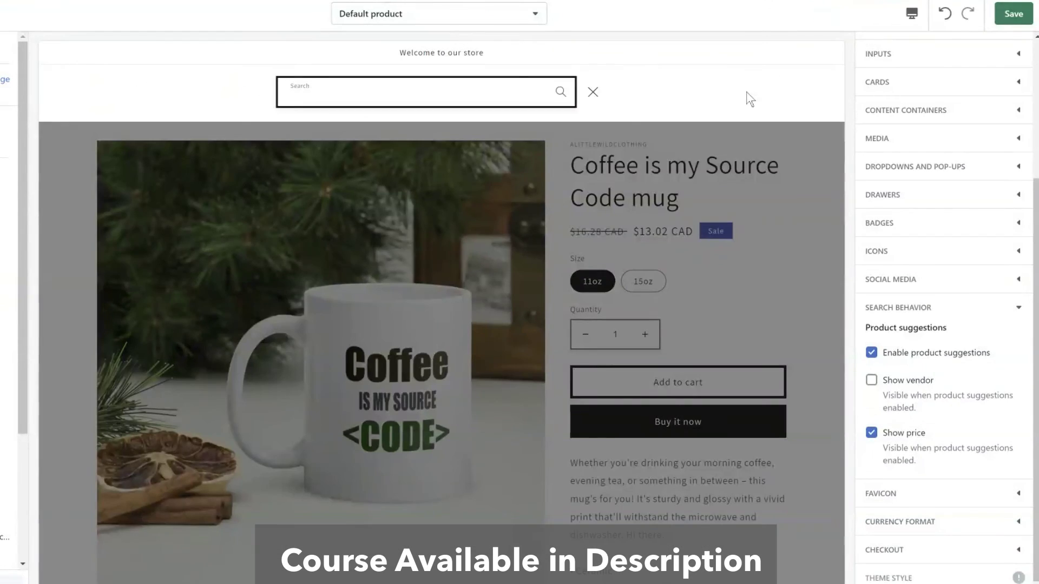
pyautogui.write('coffee')
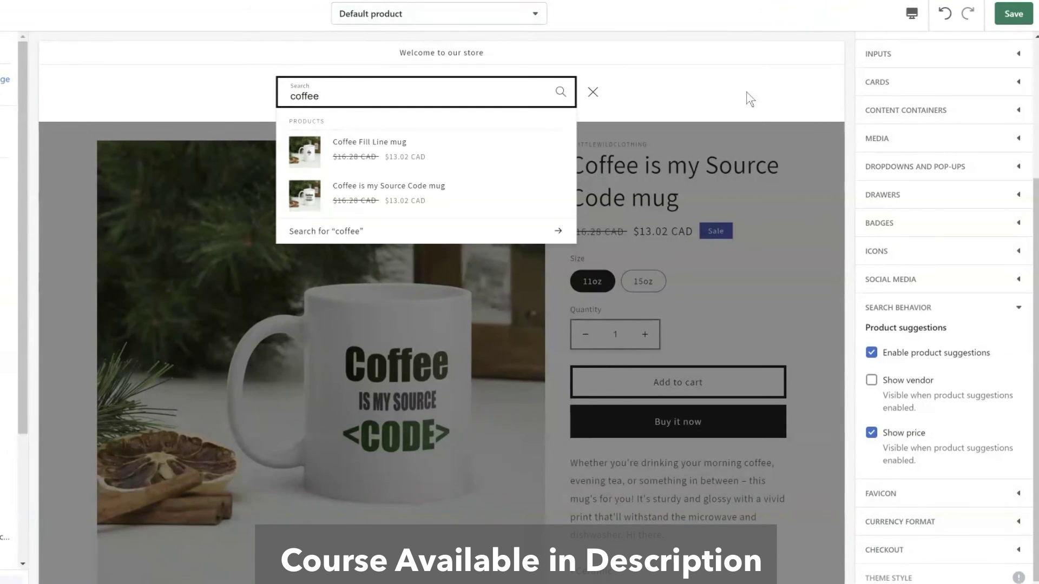
pyautogui.click(874, 440)
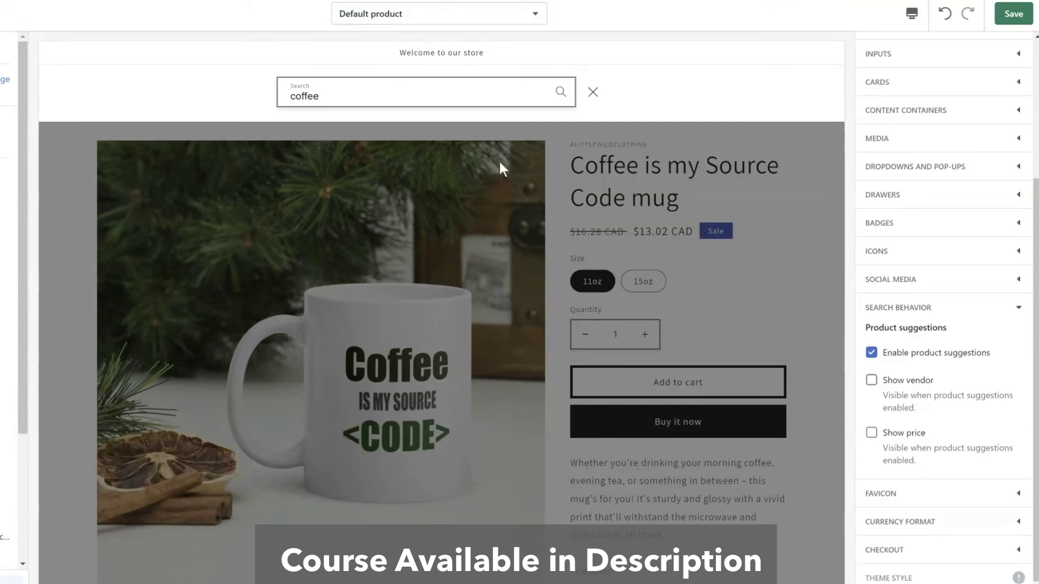
# Bring back the 'coffee' suggestions and run the full search showing 3 mugs.
pyautogui.click(371, 89)
pyautogui.press('Escape')
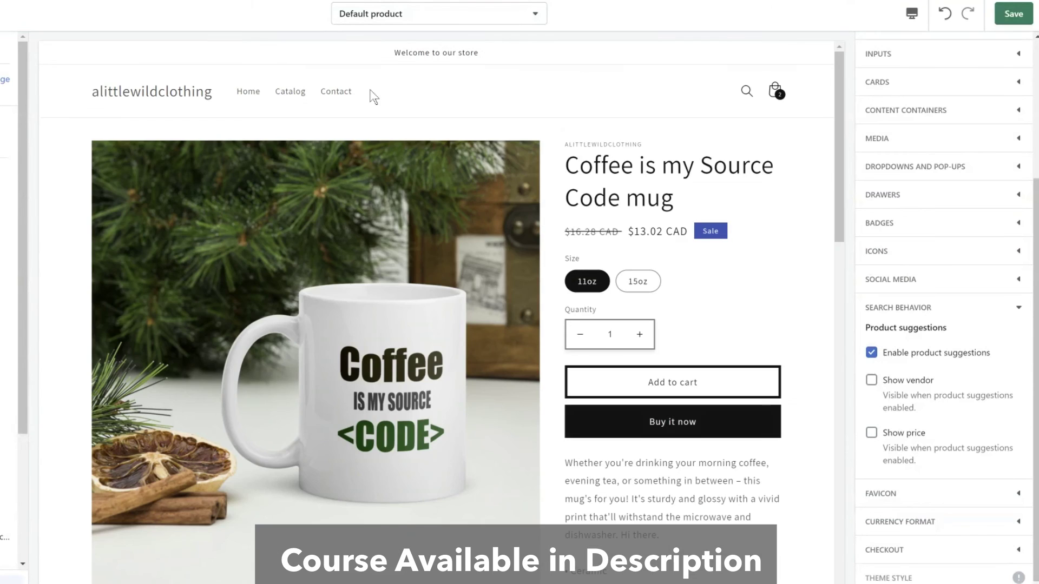
pyautogui.click(746, 91)
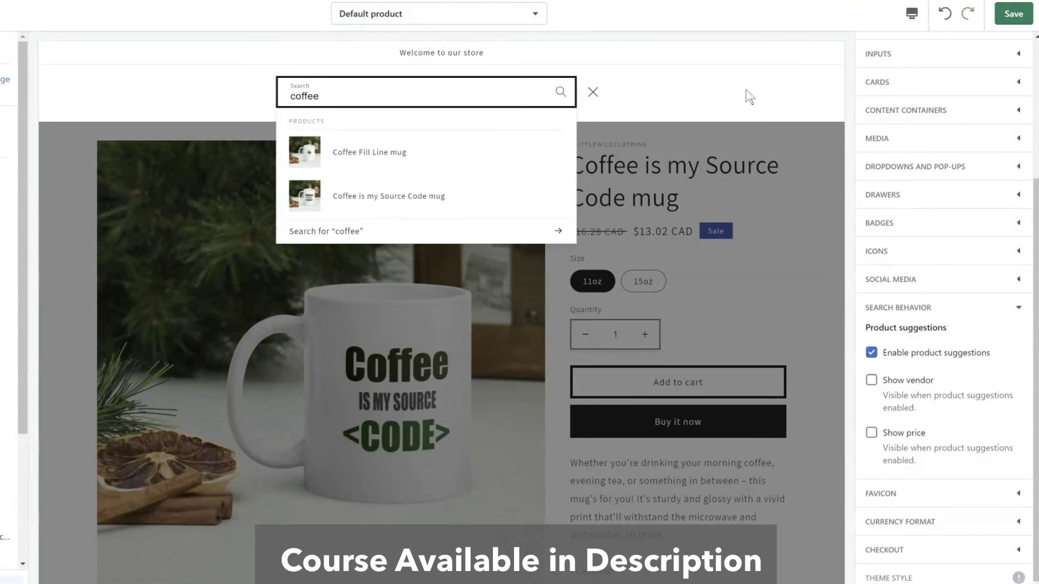
pyautogui.click(980, 332)
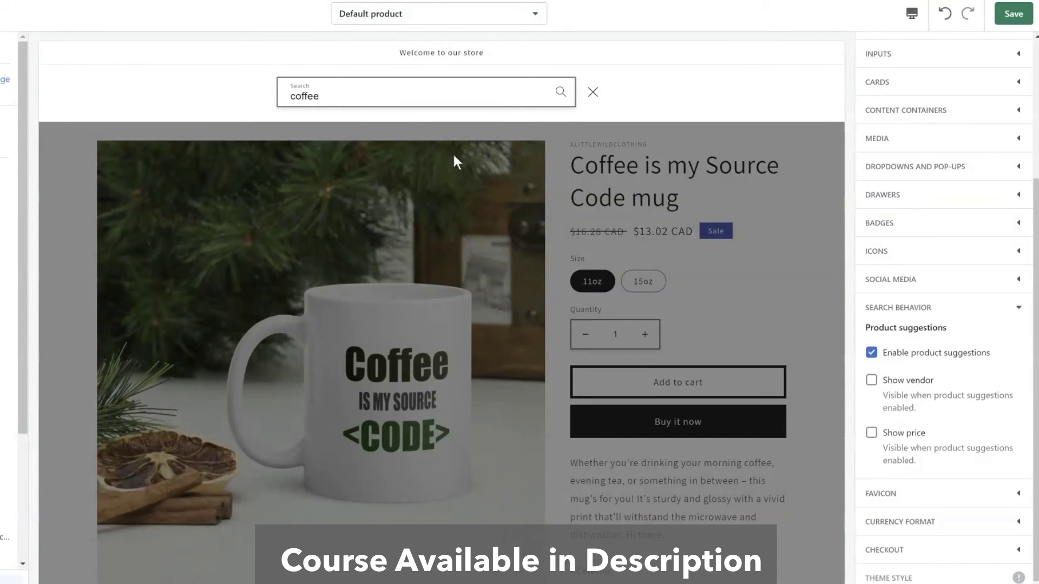
pyautogui.click(333, 95)
pyautogui.moveTo(291, 96); pyautogui.dragTo(324, 96)
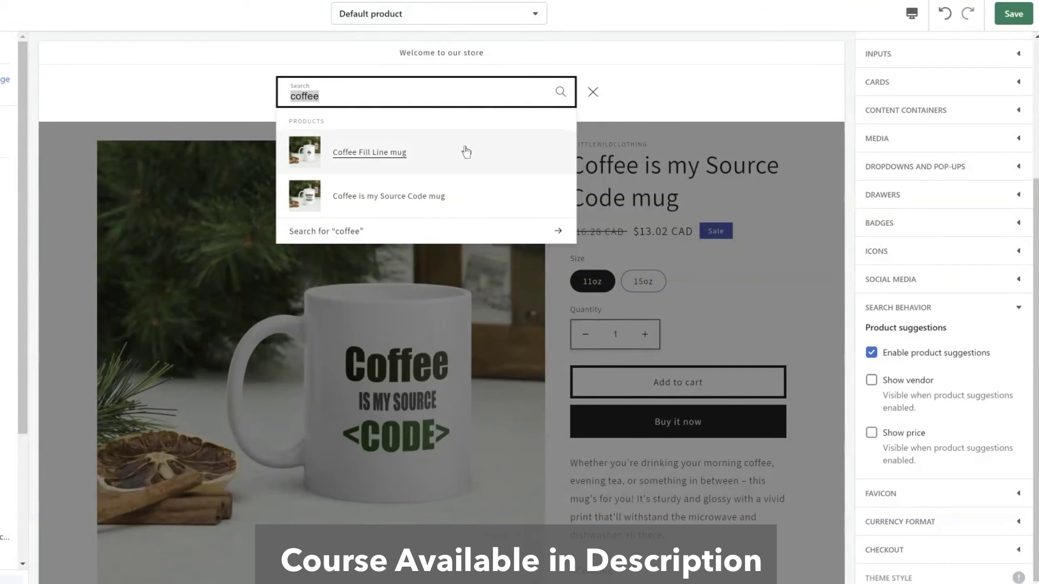
pyautogui.click(528, 236)
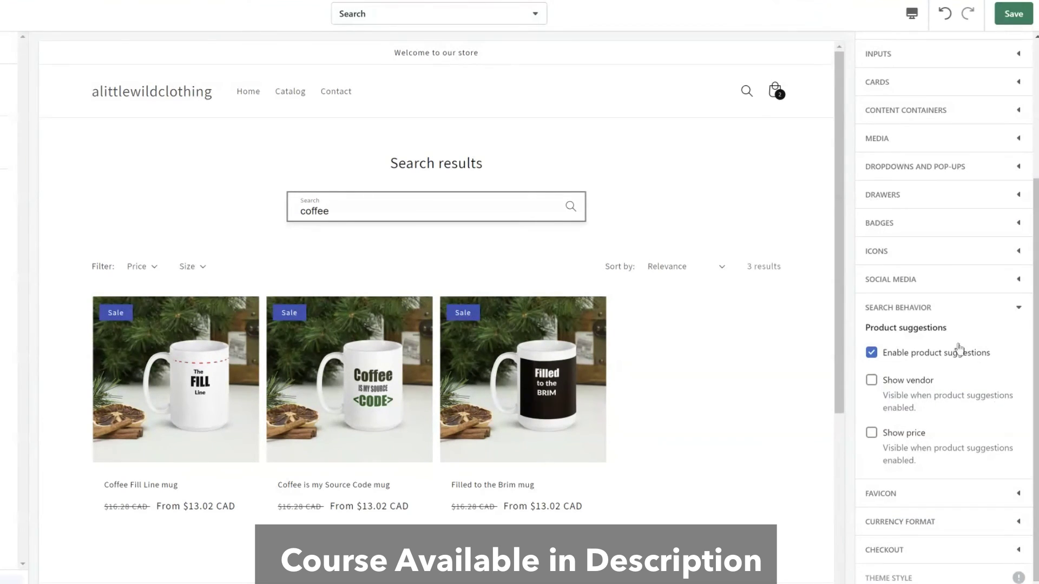
# Review the empty favicon image box and 32 x 32px note, then expand Currency format.
pyautogui.click(941, 494)
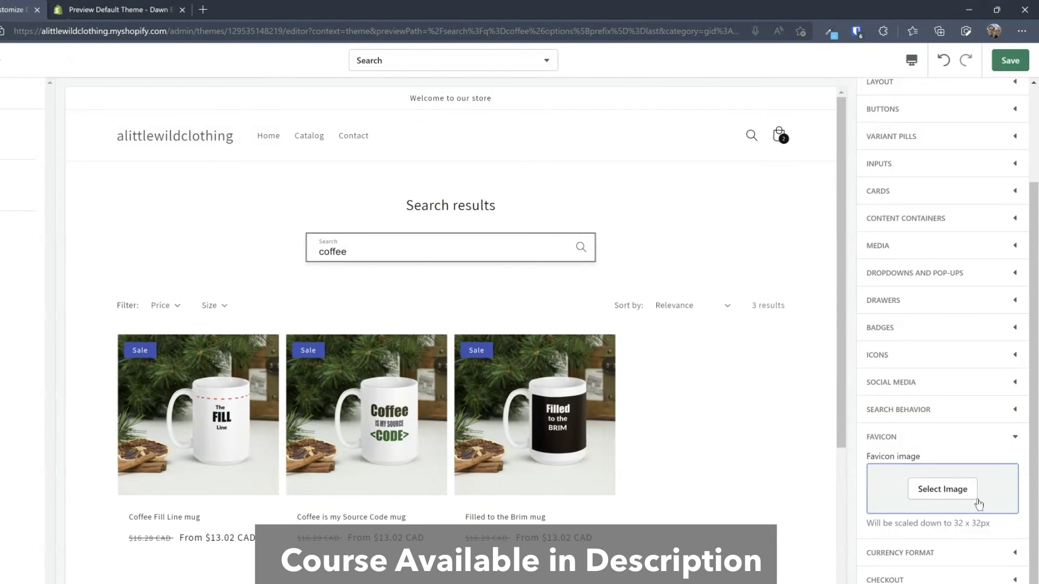
pyautogui.moveTo(866, 523); pyautogui.dragTo(1008, 521)
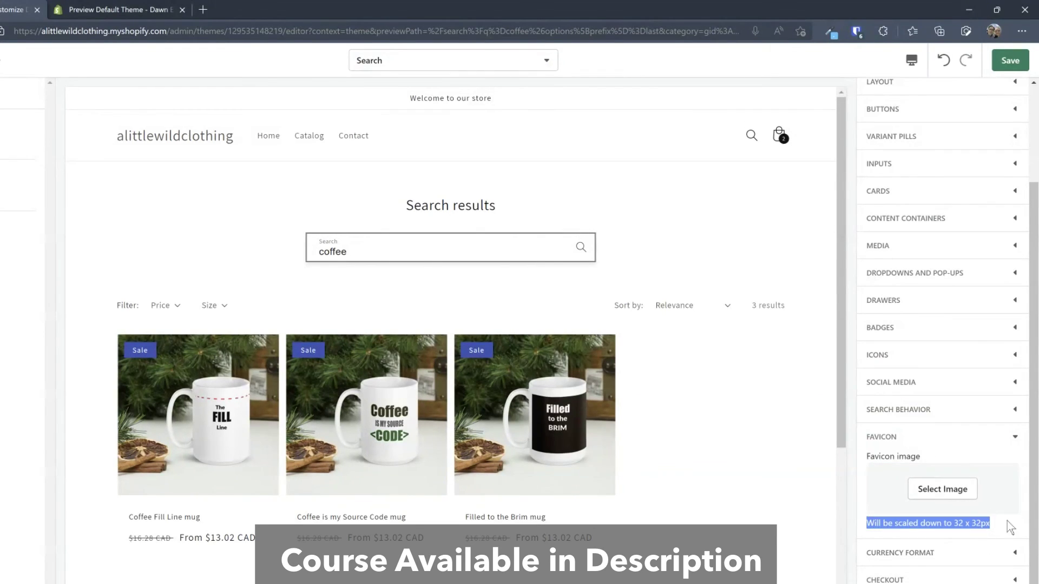
pyautogui.click(908, 439)
pyautogui.click(959, 471)
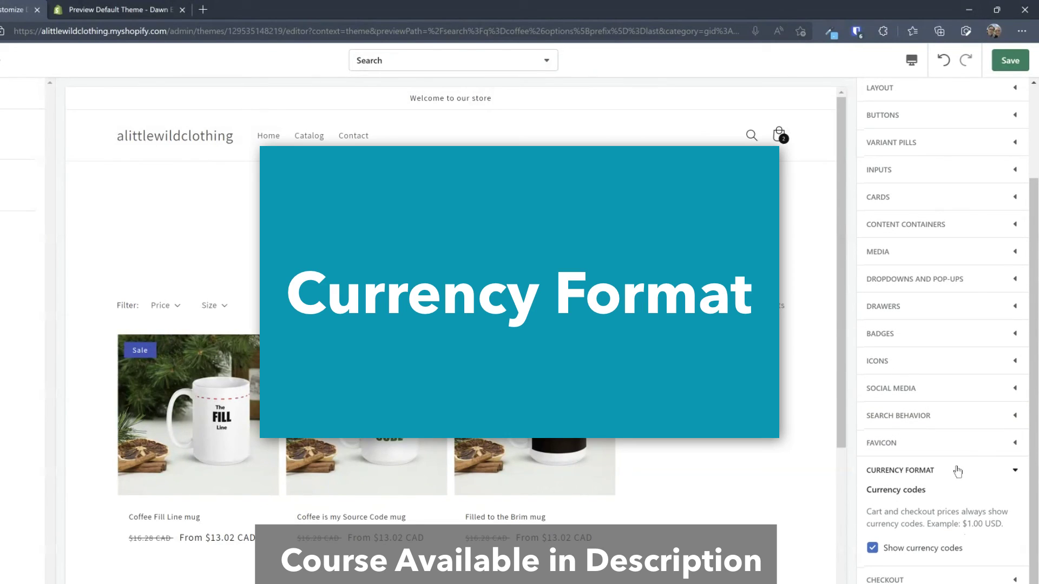
# Switch the preview to the Home page and inspect the $1.00 USD currency example.
pyautogui.click(167, 141)
pyautogui.scroll(-2, 785, 323)
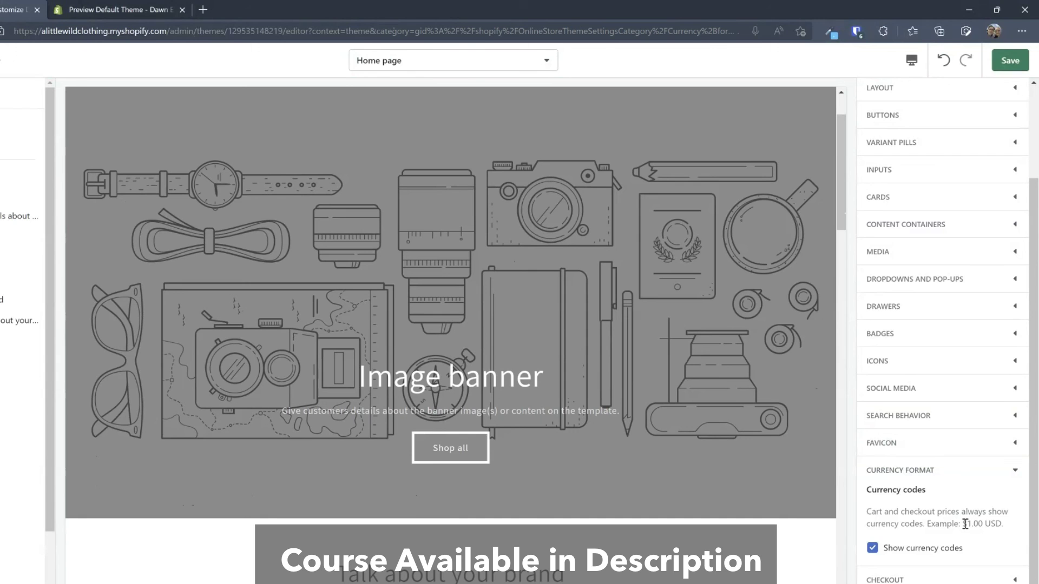
pyautogui.moveTo(964, 524); pyautogui.dragTo(1002, 524)
pyautogui.click(1011, 533)
# Toggle Show currency codes off and on twice, leaving it checked.
pyautogui.scroll(-5, 713, 454)
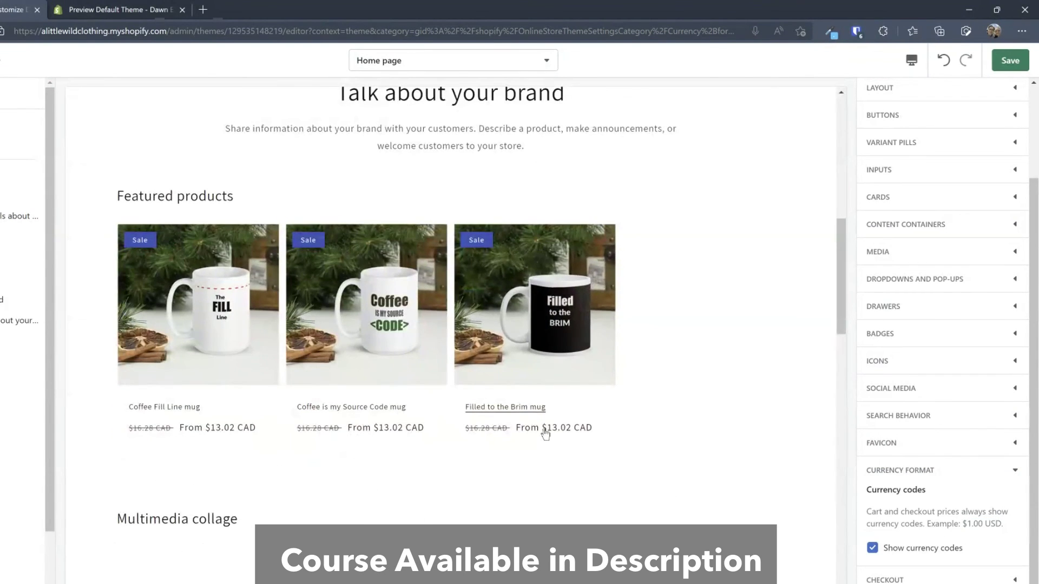
pyautogui.click(871, 549)
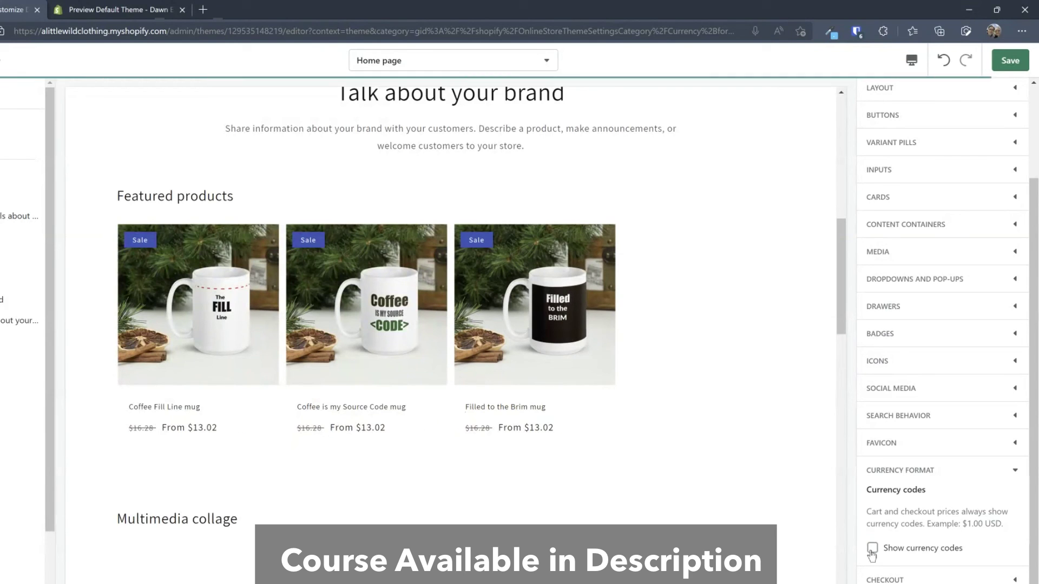
pyautogui.click(871, 549)
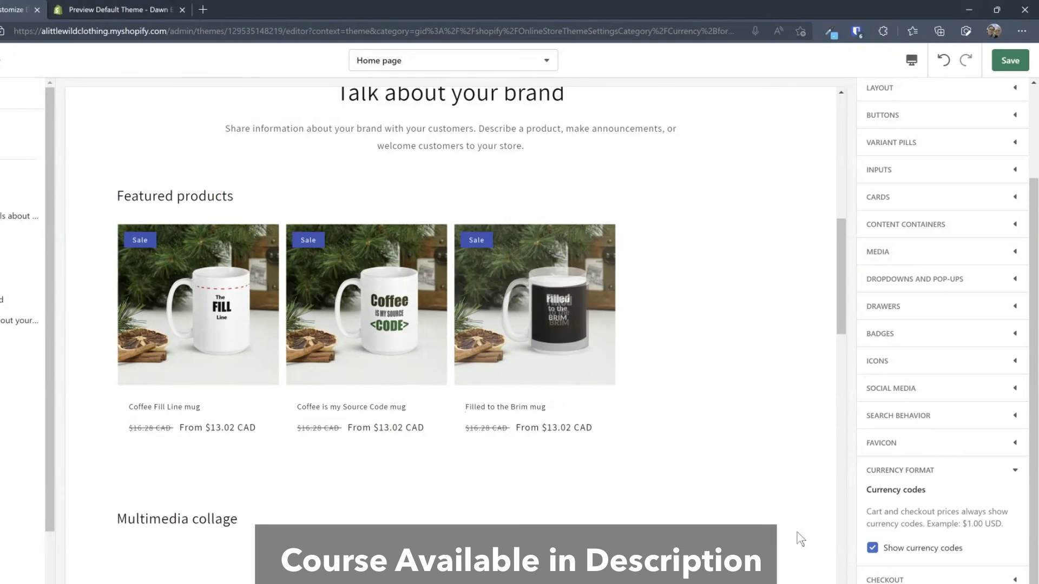
pyautogui.click(873, 549)
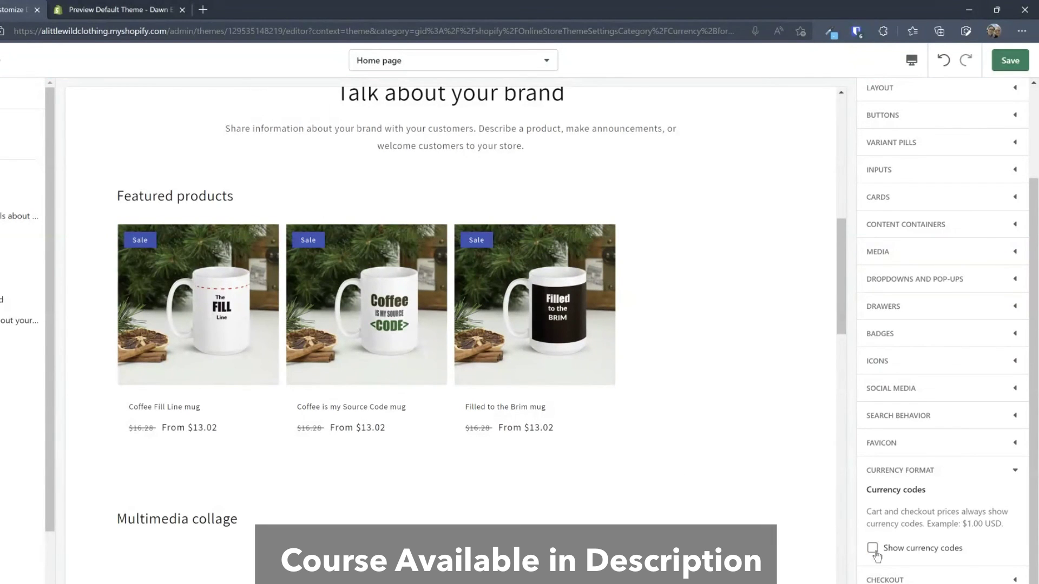
pyautogui.click(873, 549)
# Expand the Checkout settings to review banner and logo options, then collapse them again.
pyautogui.click(884, 580)
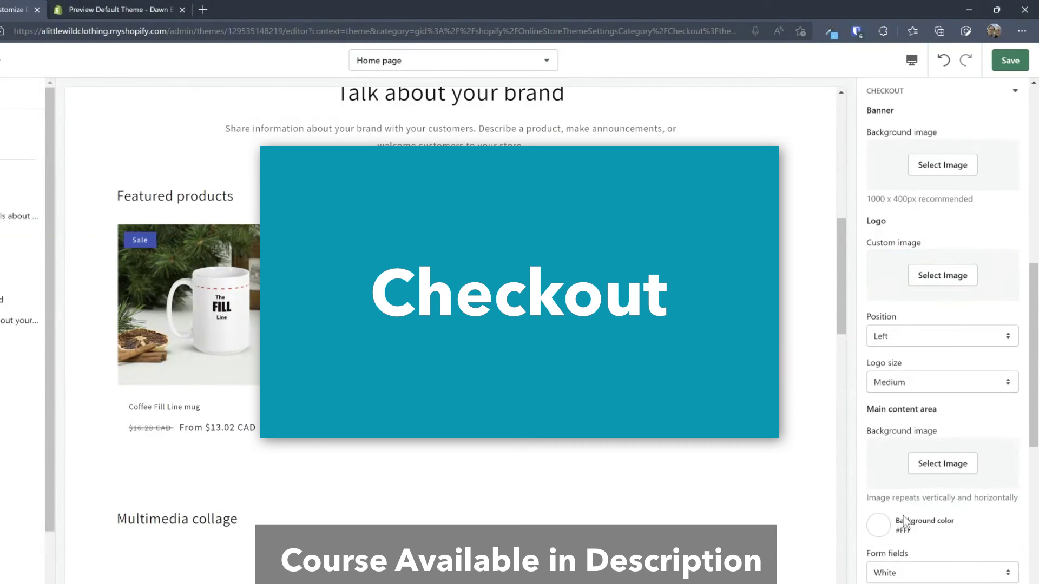
pyautogui.scroll(5, 903, 520)
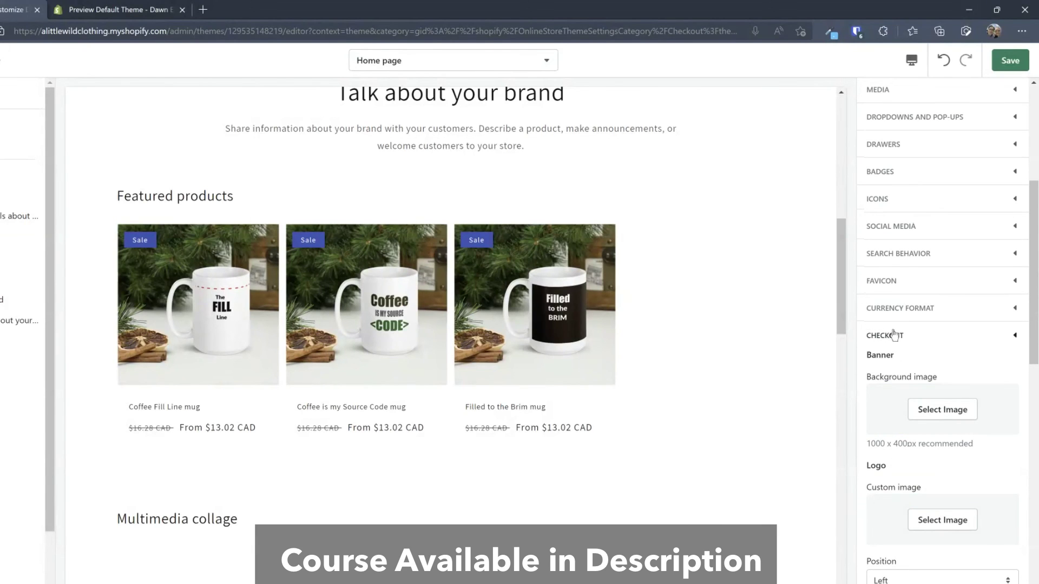
pyautogui.click(894, 335)
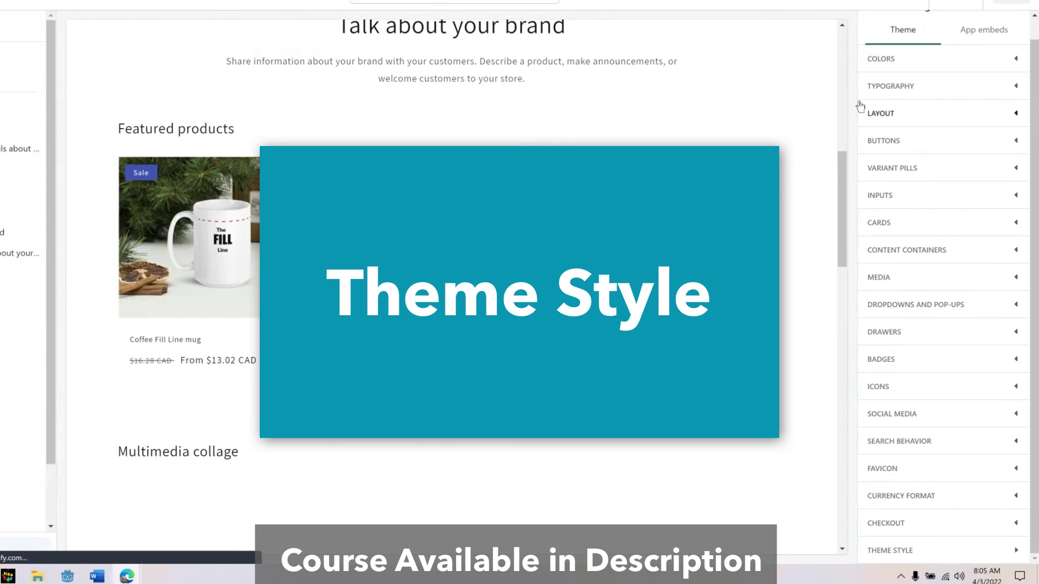
# Open Change theme style, read the style-change warning, and cancel to keep the Default style.
pyautogui.click(984, 558)
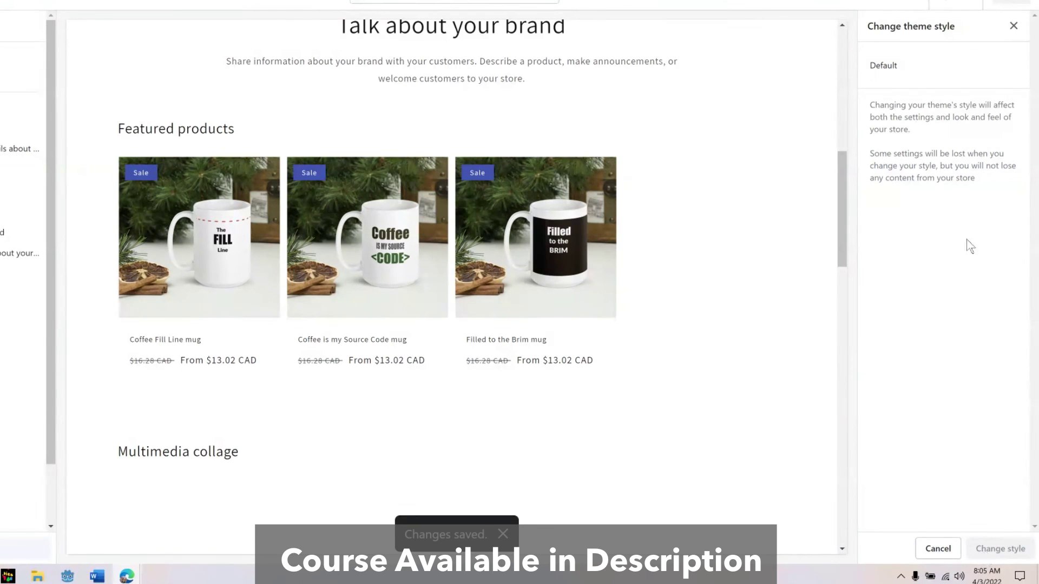
pyautogui.moveTo(977, 179); pyautogui.dragTo(872, 105)
pyautogui.click(988, 169)
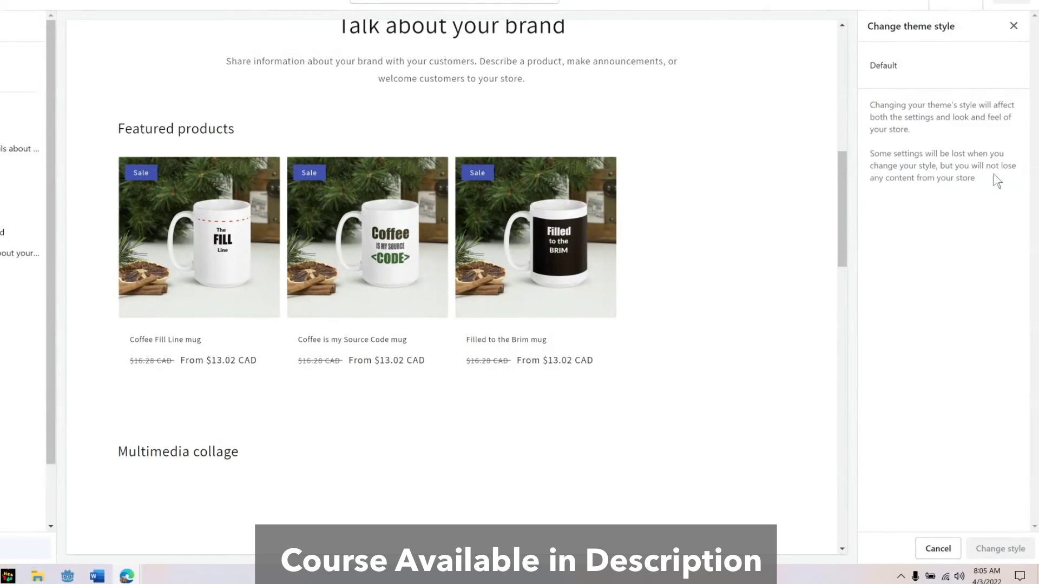
pyautogui.click(945, 549)
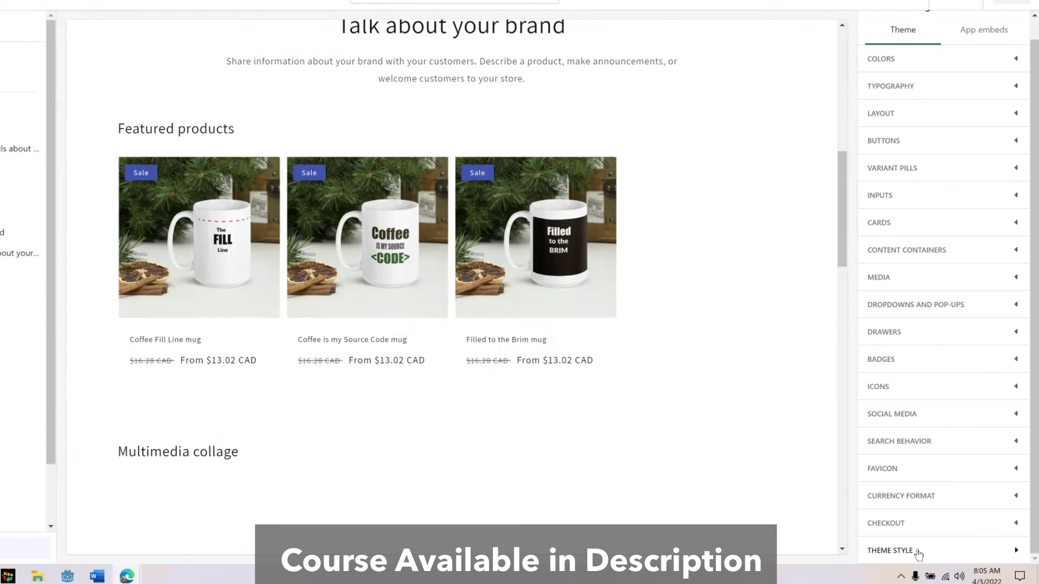